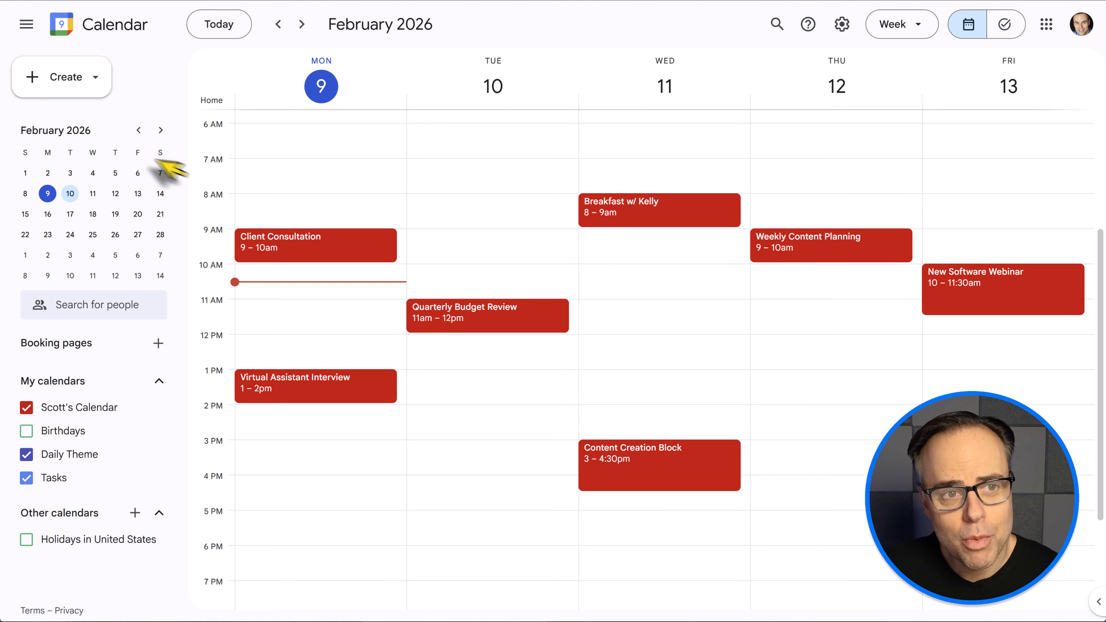
- Create an appointment schedule titled "Discovery Call with" plus the host's first name, and set the appointment duration to 1 hour
left_click(96, 78)
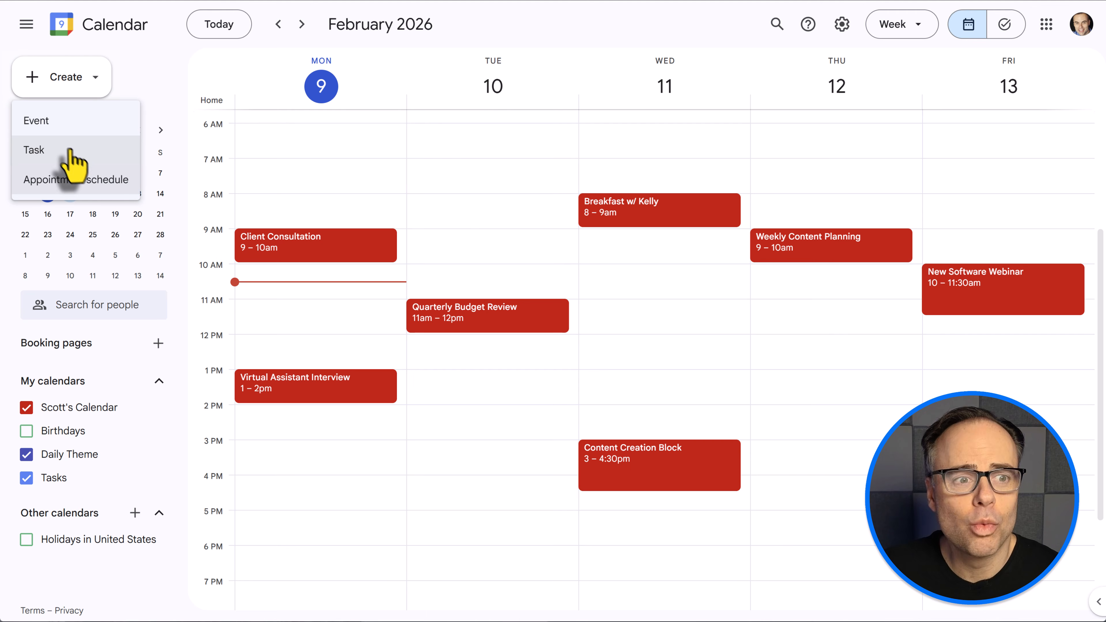
left_click(76, 183)
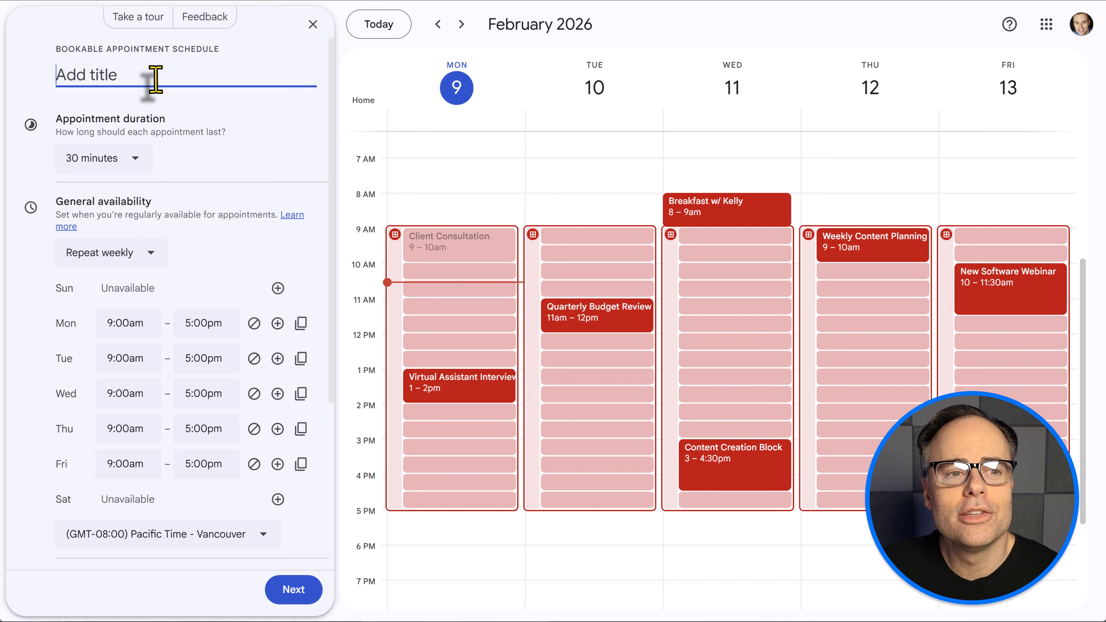
type("D")
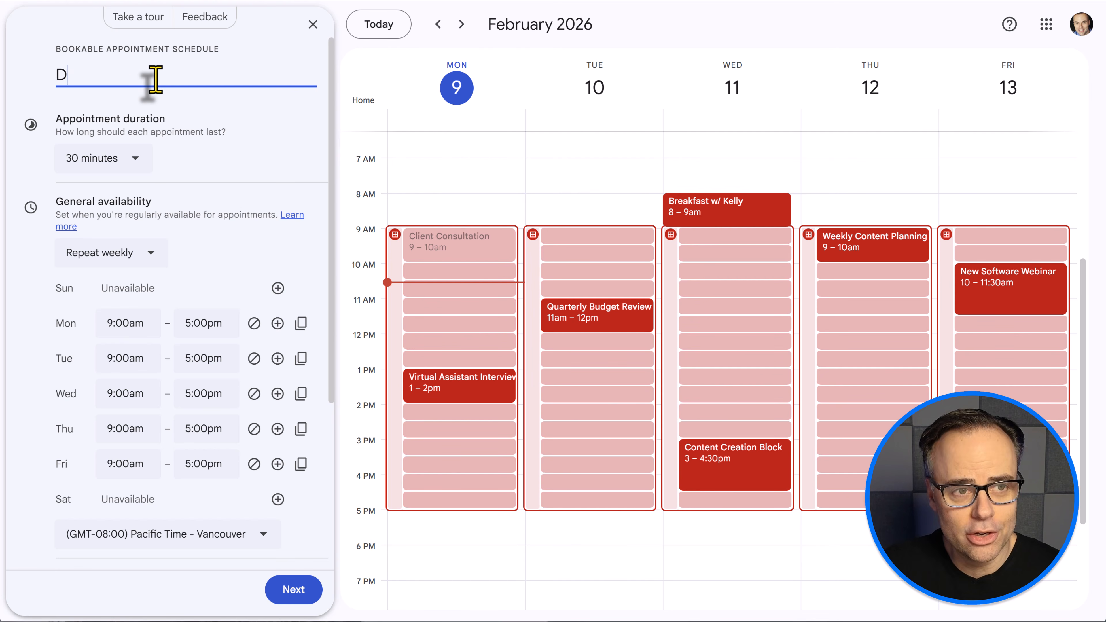
type("iscov")
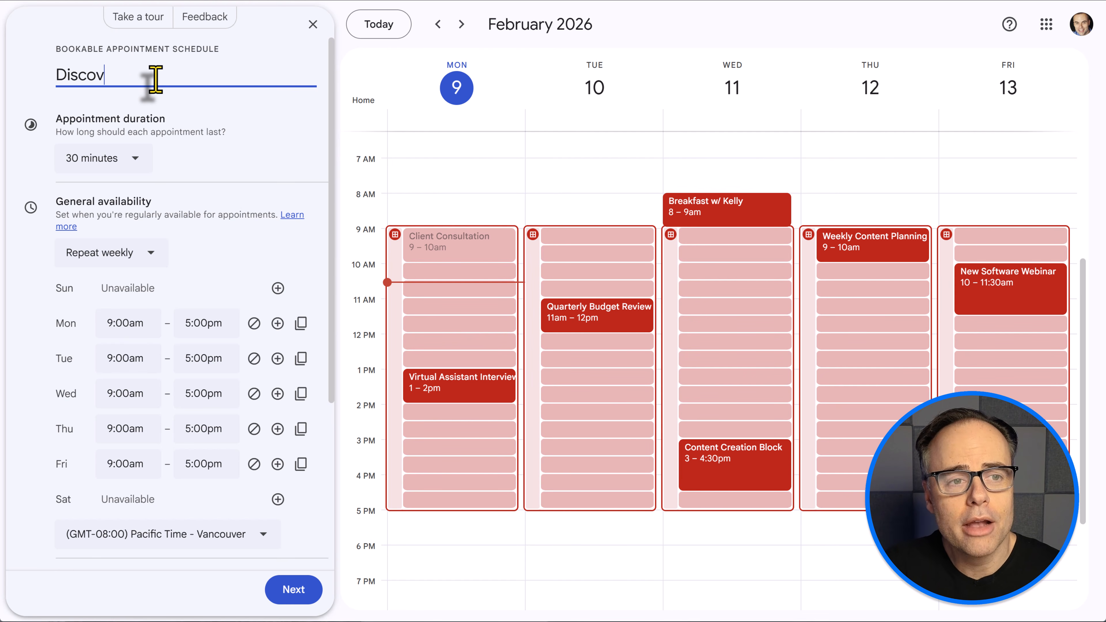
type("ery Call w")
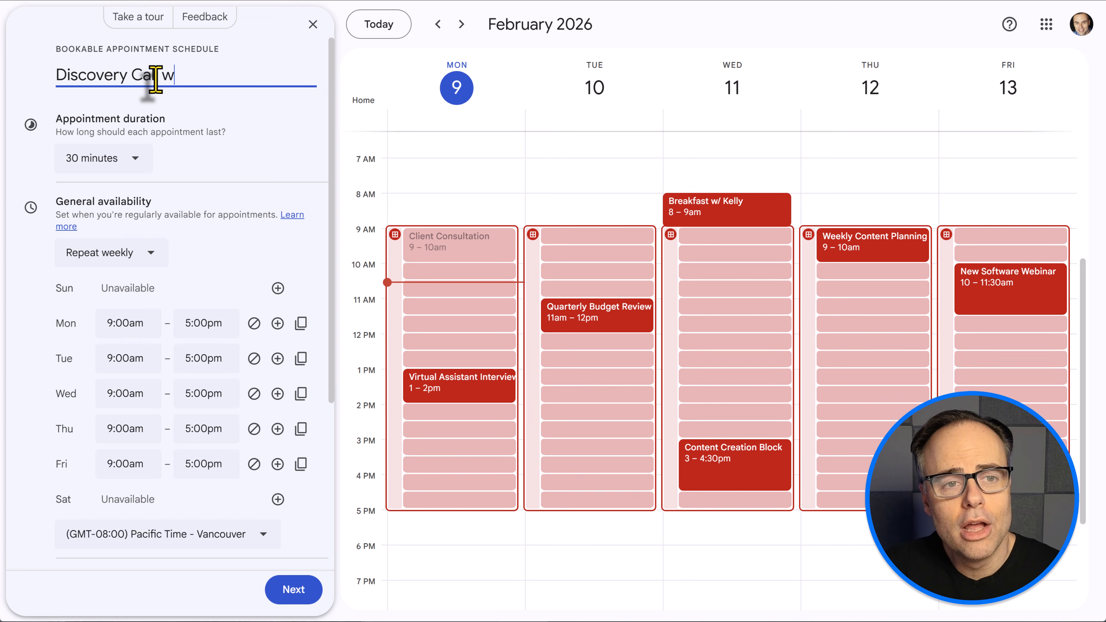
type("ith Scott")
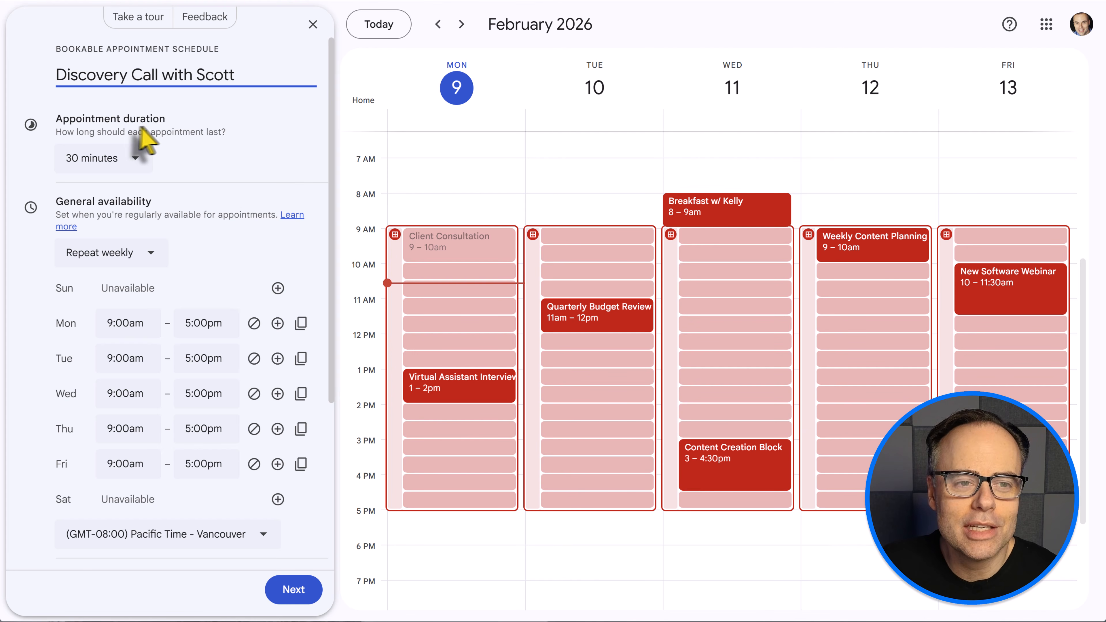
left_click(126, 163)
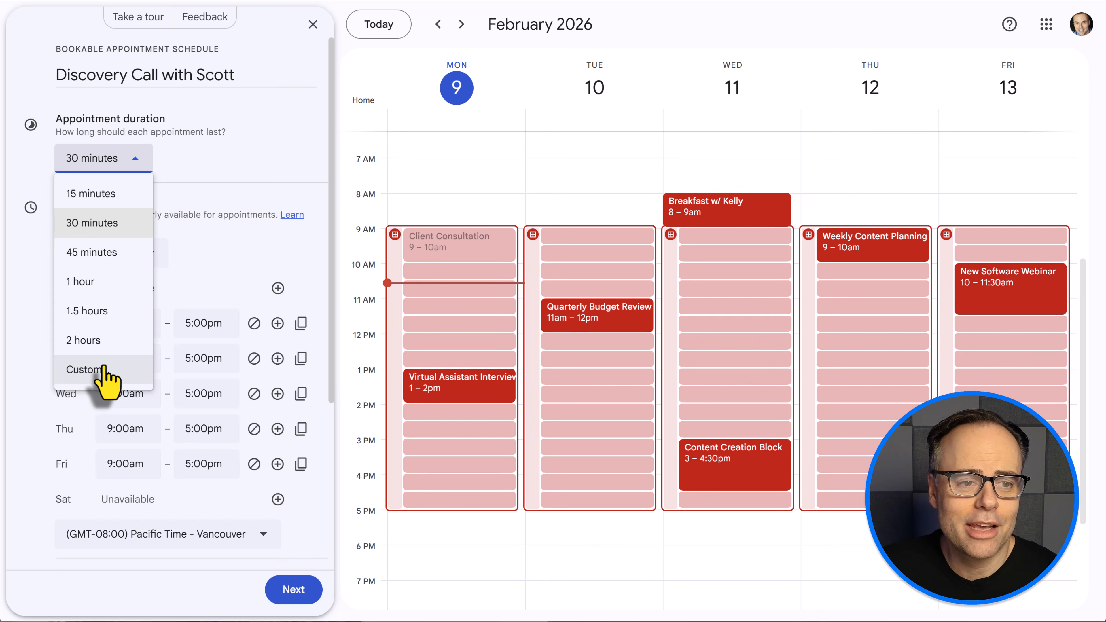
left_click(107, 284)
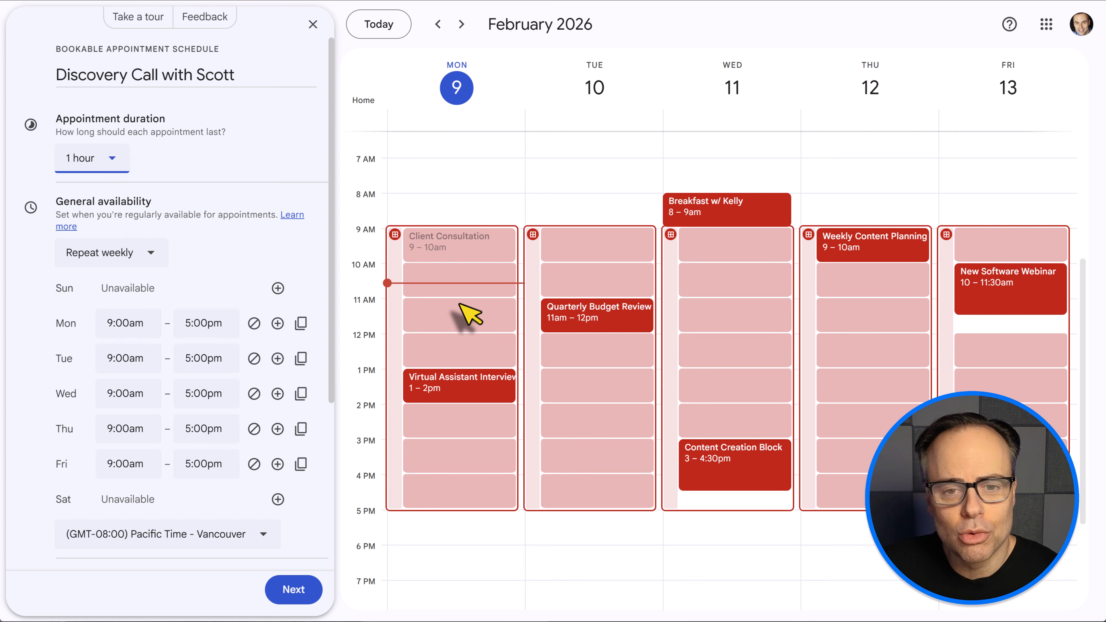
- Try a 2-hour appointment duration and restore the 1-hour duration
left_click(112, 160)
left_click(90, 345)
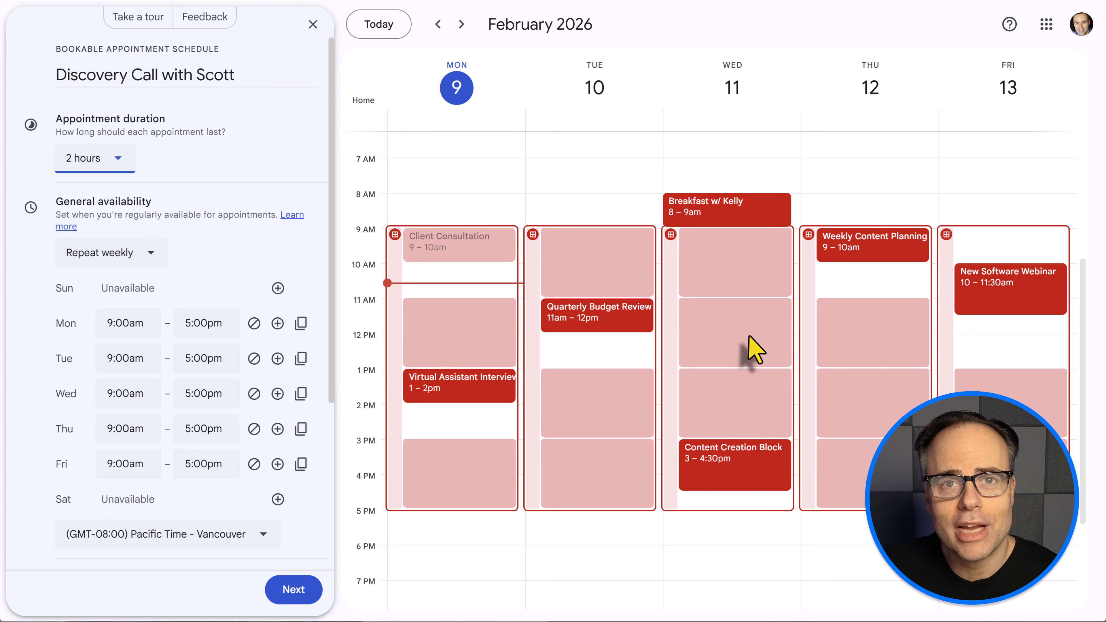
left_click(104, 162)
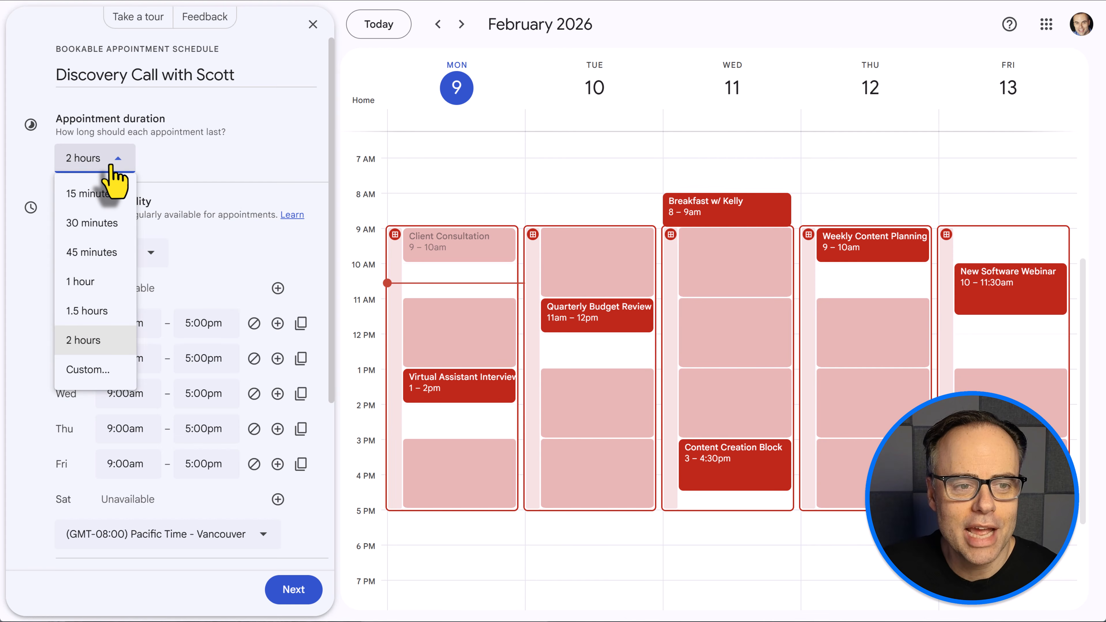
left_click(84, 281)
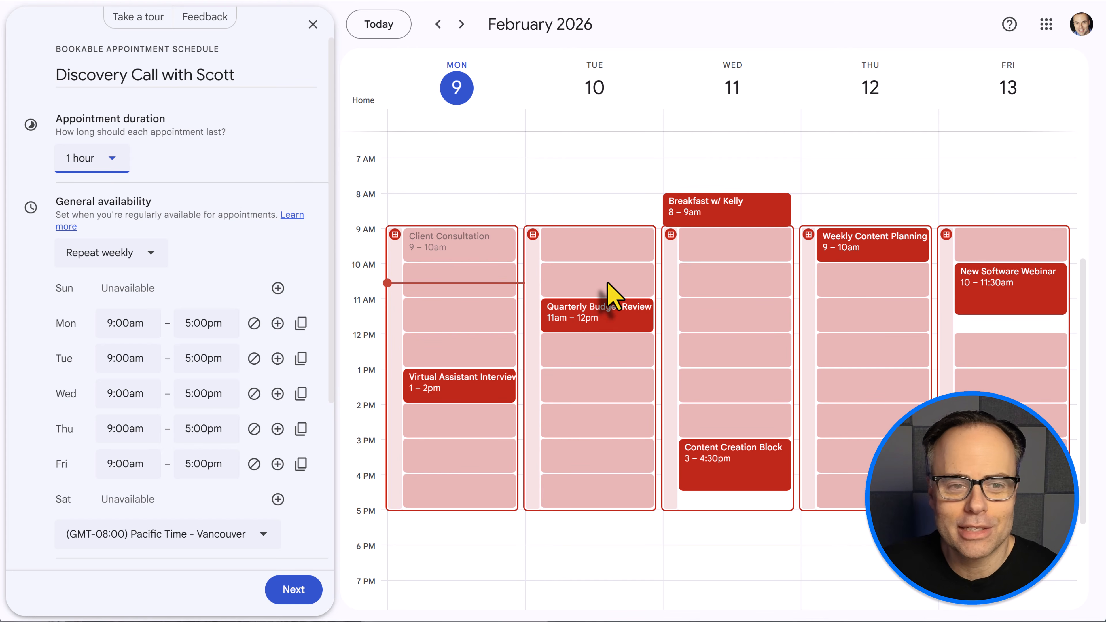
- Examine the bookable slots in the following weeks and return to the week of February 9
scroll(290, 237, "down", 1)
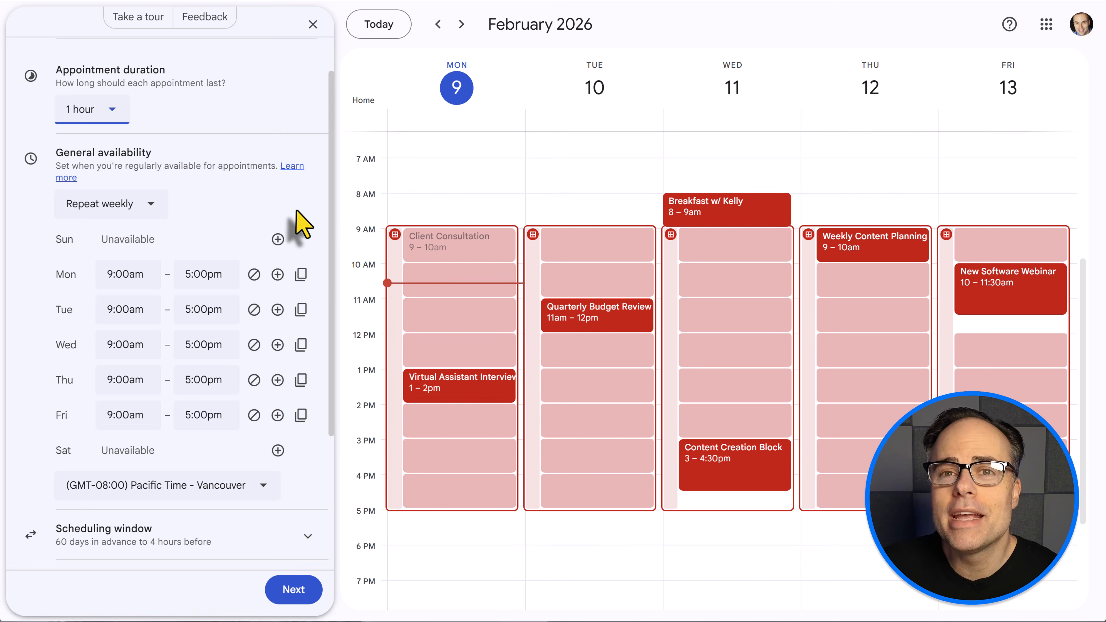
scroll(299, 222, "down", 1)
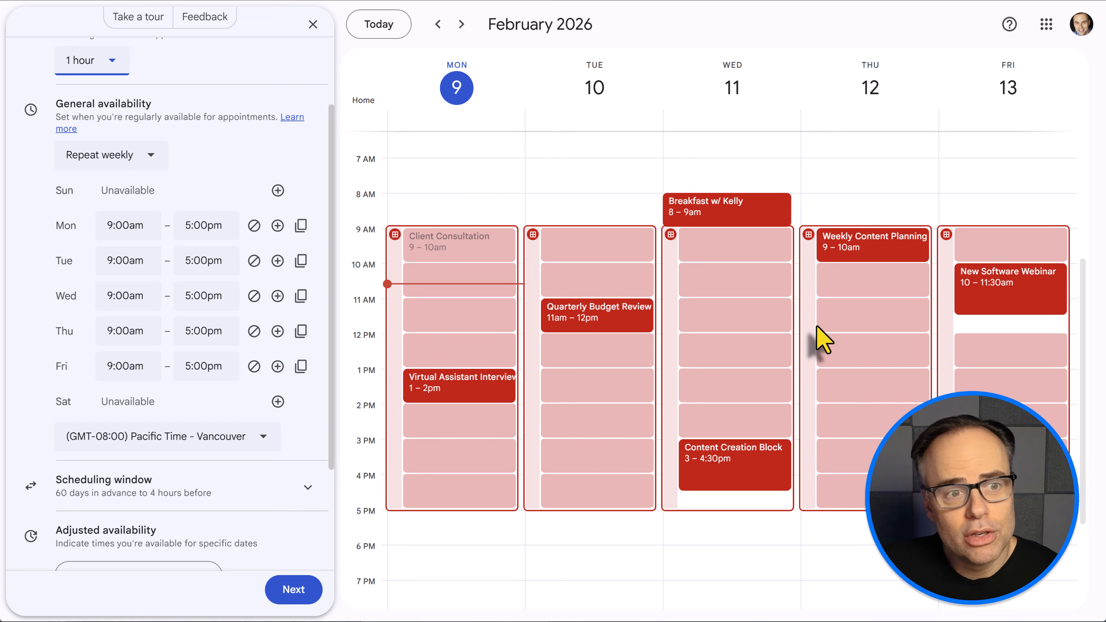
left_click(462, 27)
left_click(462, 25)
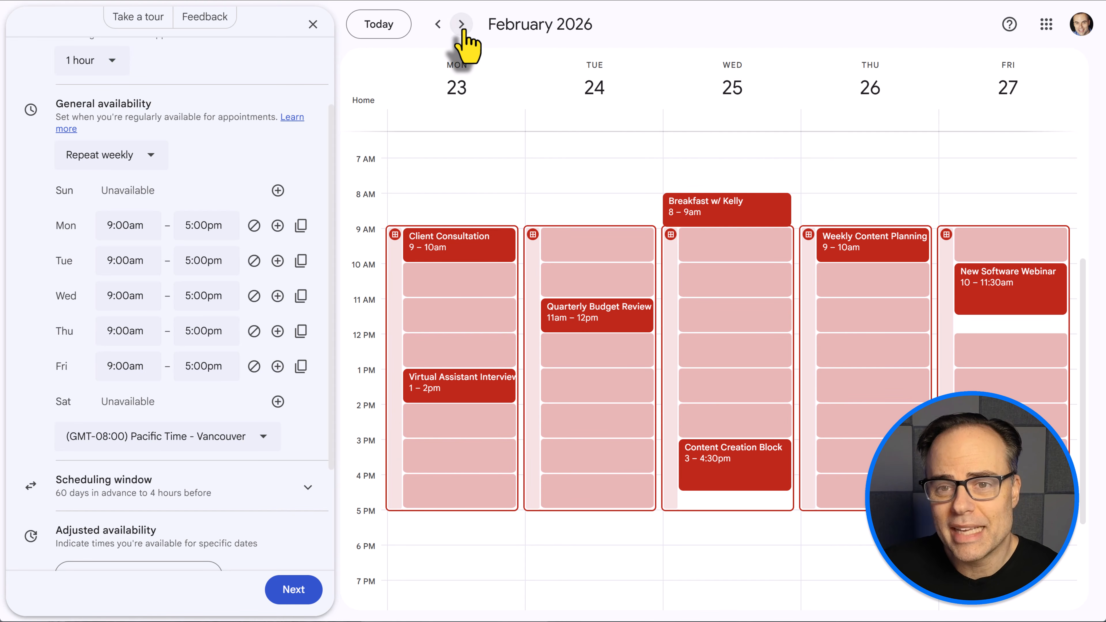
left_click(462, 25)
left_click(438, 24)
left_click(437, 25)
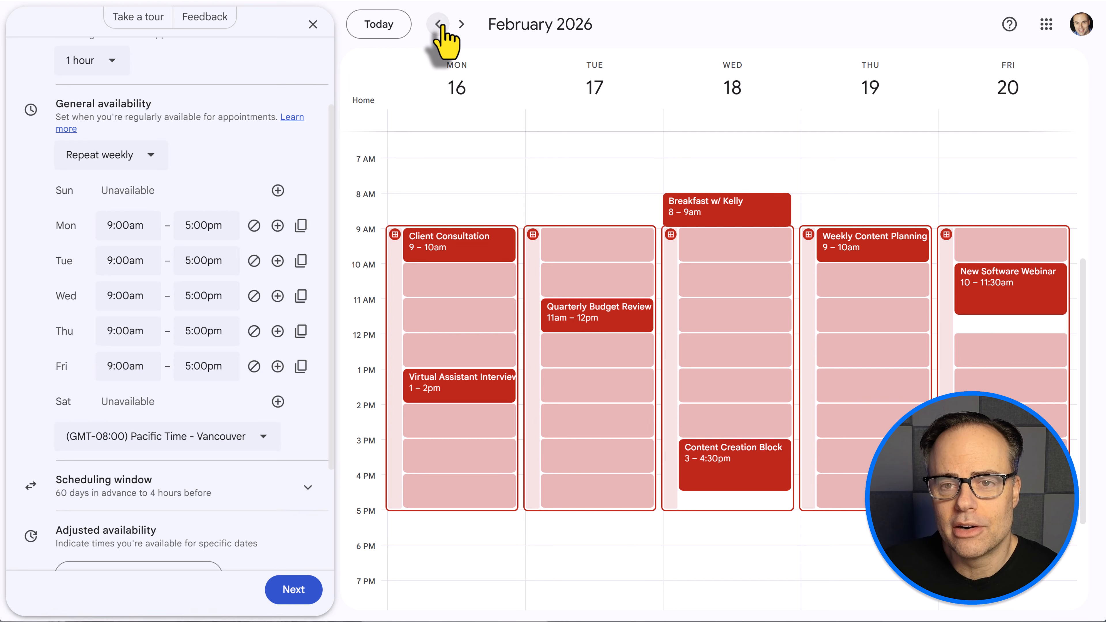
left_click(437, 24)
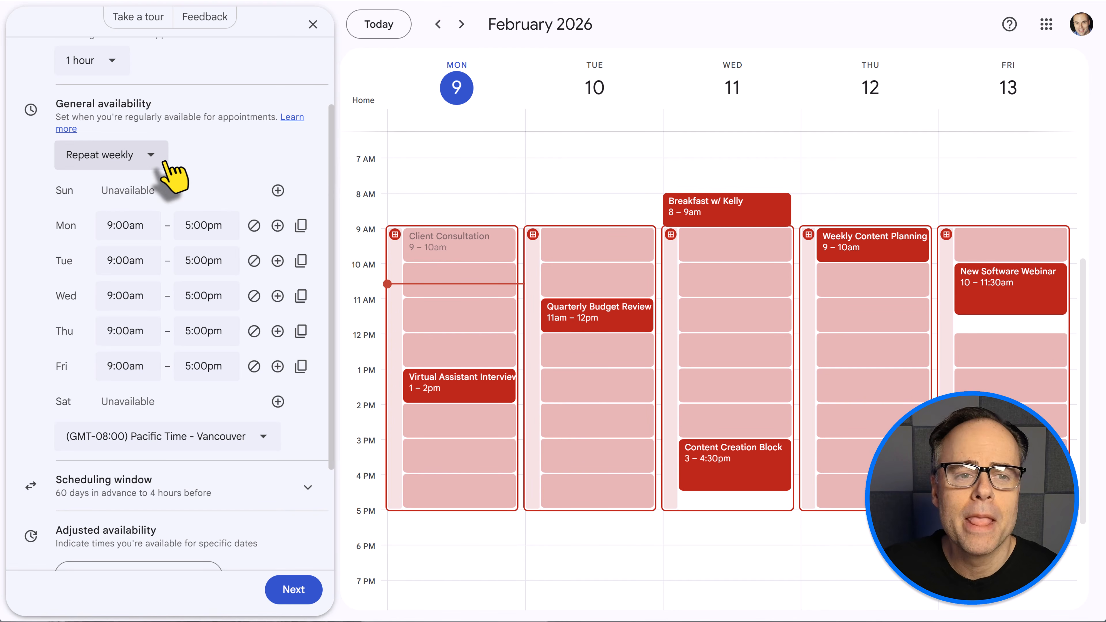
- Try the "Does not repeat" availability option and switch back to "Repeat weekly"
left_click(151, 156)
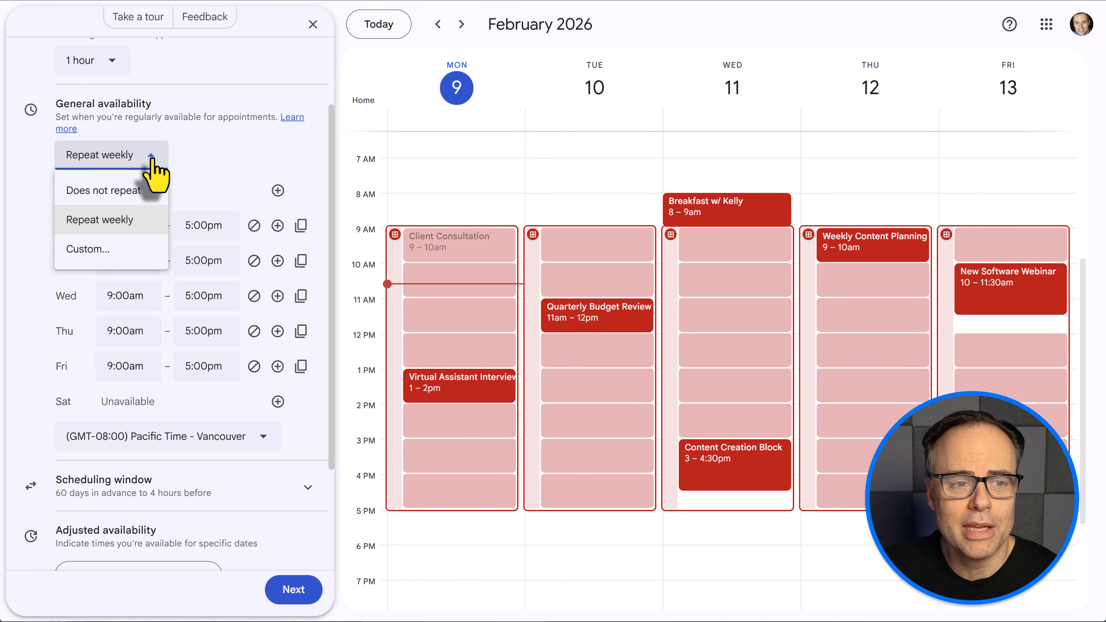
left_click(109, 190)
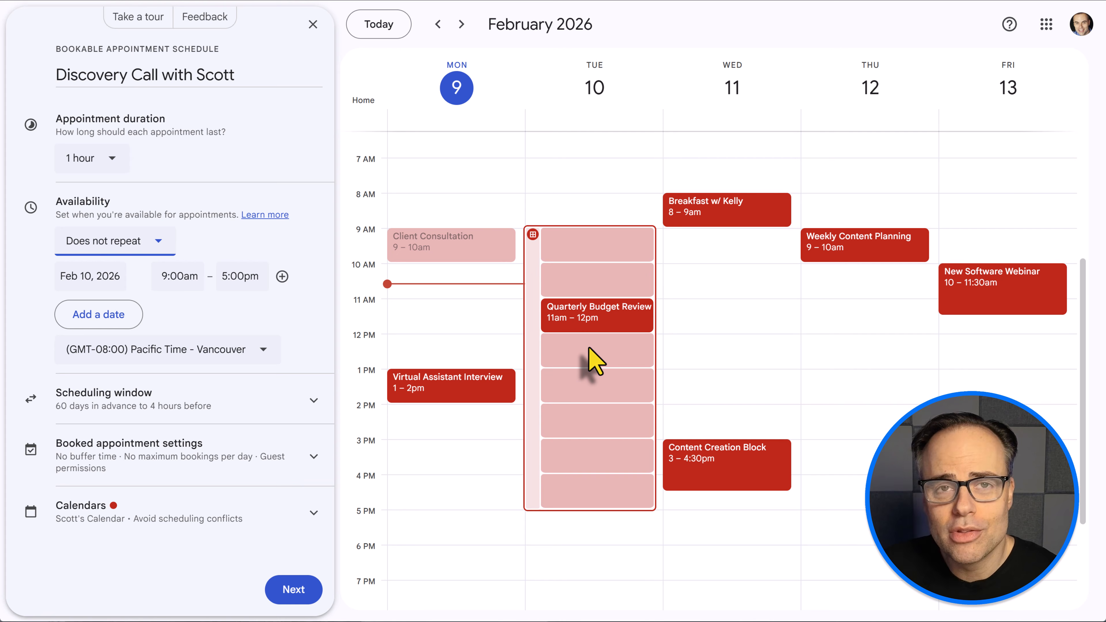
left_click(146, 242)
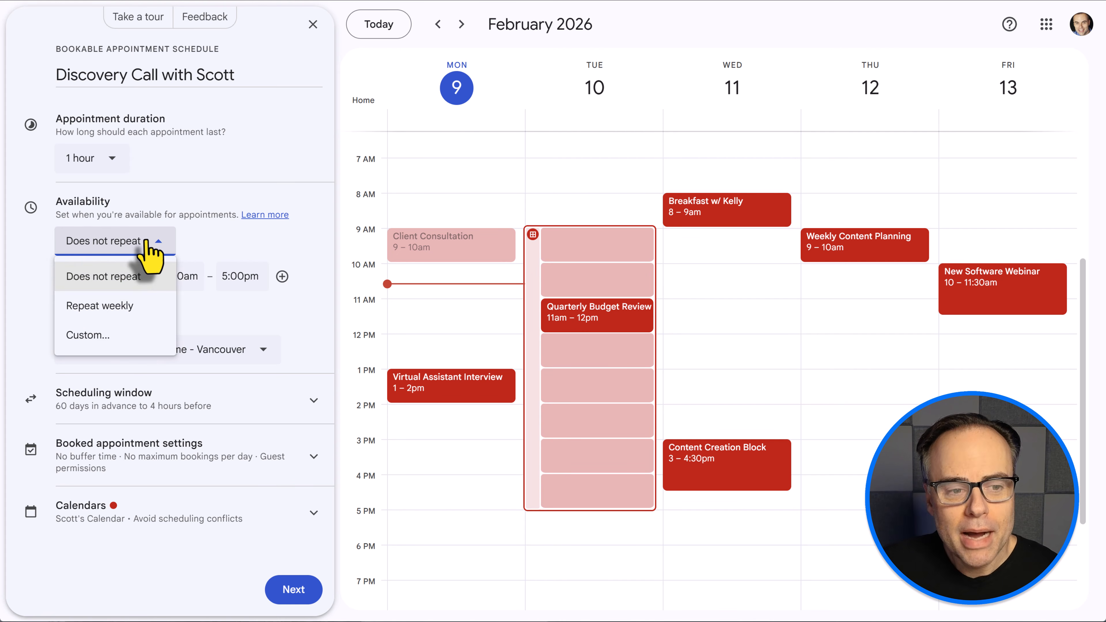
left_click(95, 306)
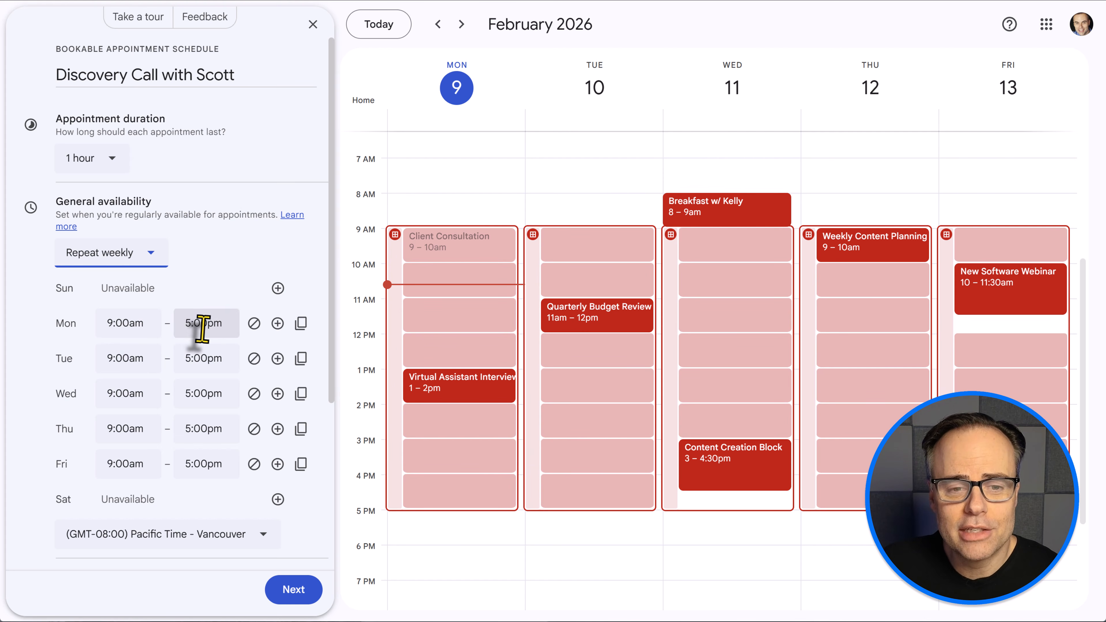
- Try a second Monday availability period from 7:00pm to 9:00pm and remove it again
scroll(403, 499, "down", 3)
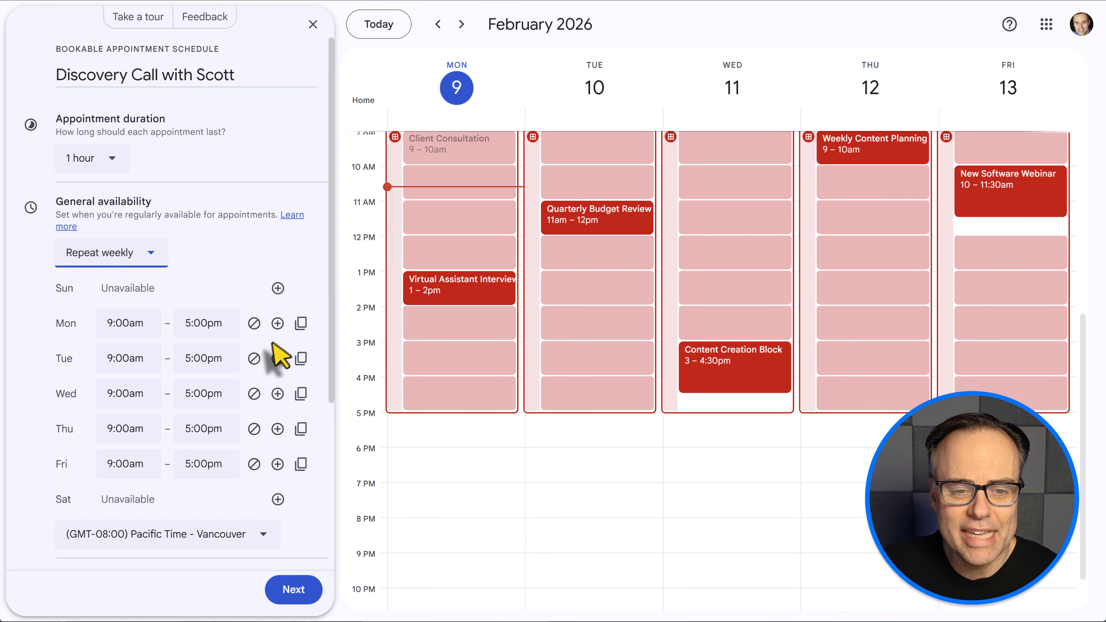
left_click(277, 323)
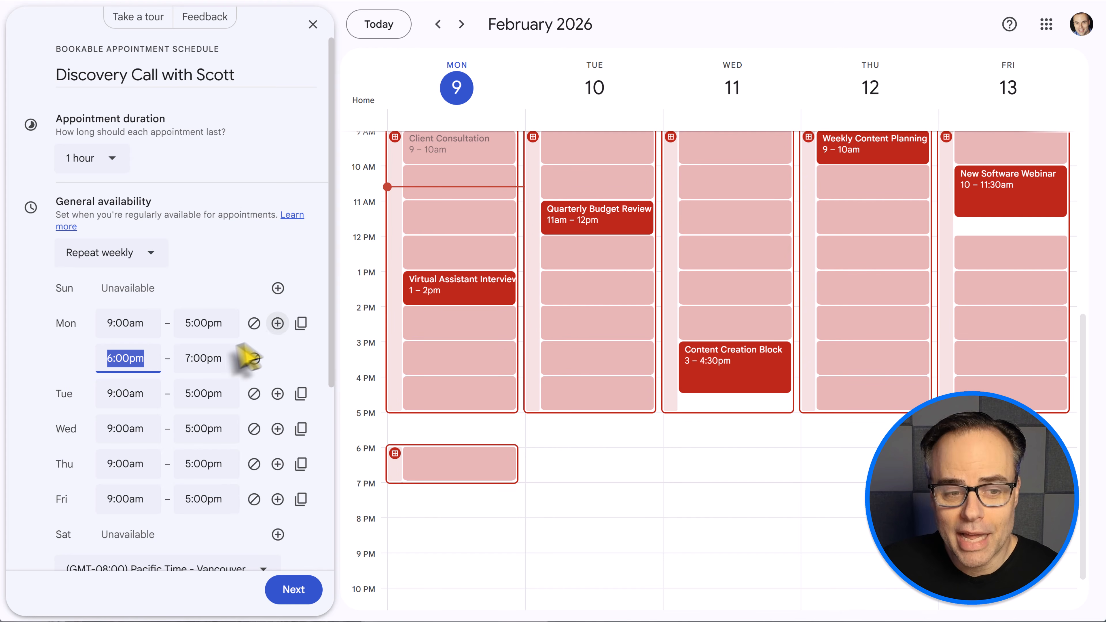
left_click(126, 358)
scroll(161, 482, "down", 1)
left_click(144, 476)
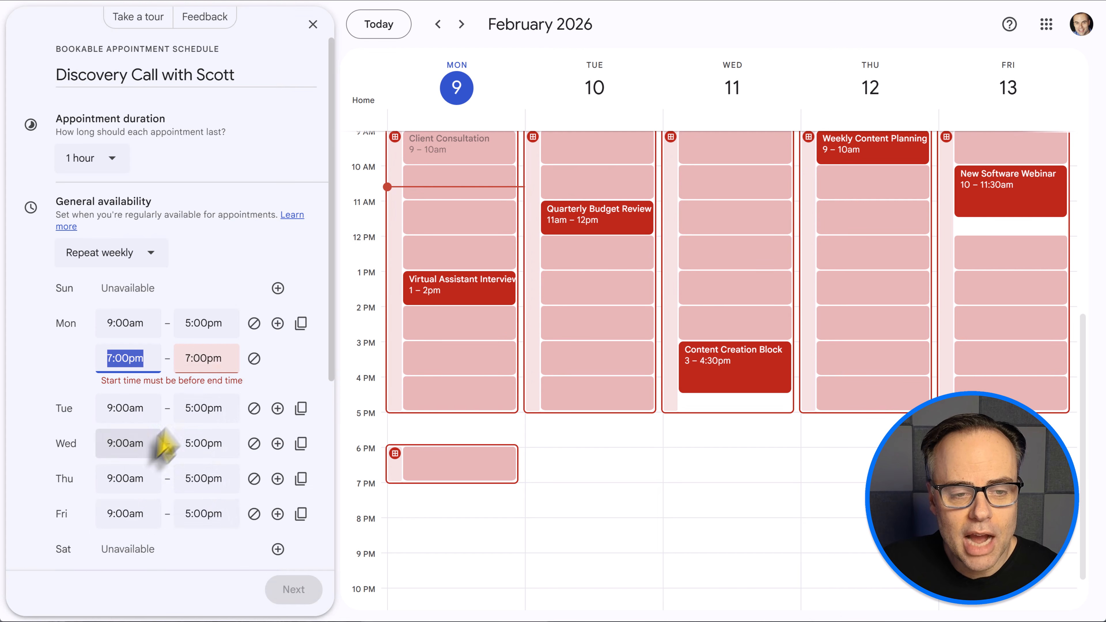
left_click(194, 358)
scroll(225, 433, "down", 2)
left_click(208, 458)
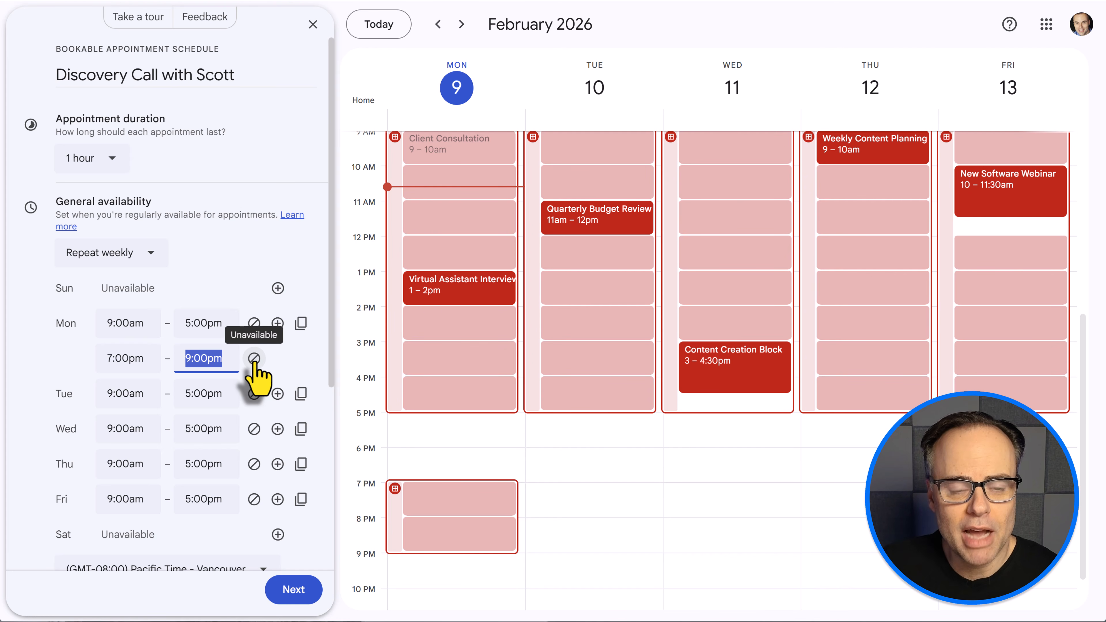
left_click(254, 358)
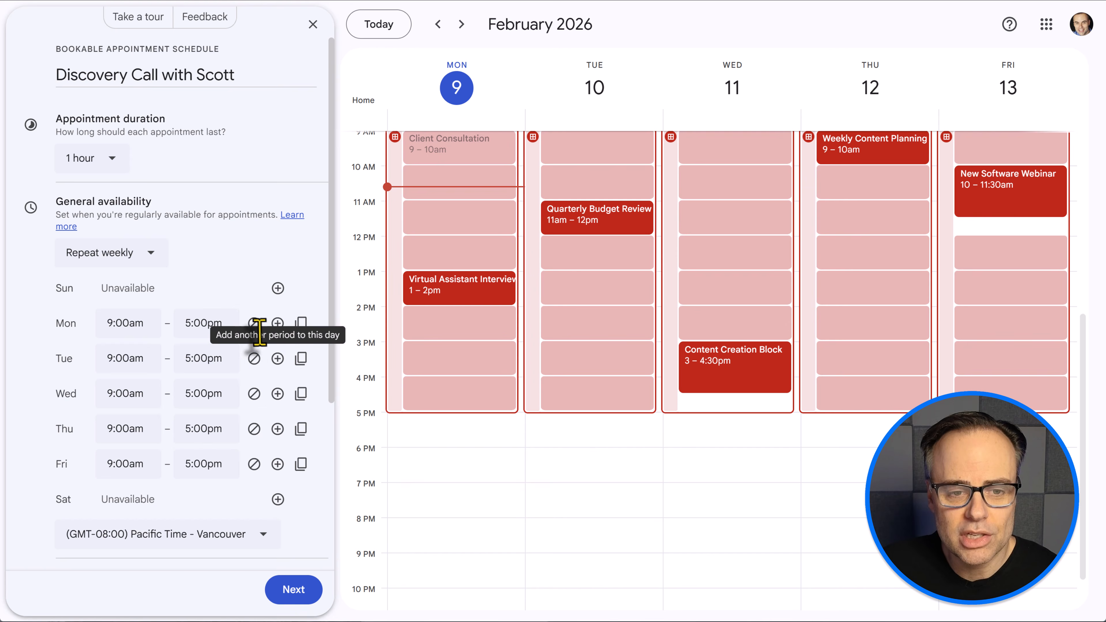
- Mark Monday, Wednesday and Friday as unavailable all day in the general availability
scroll(437, 392, "up", 3)
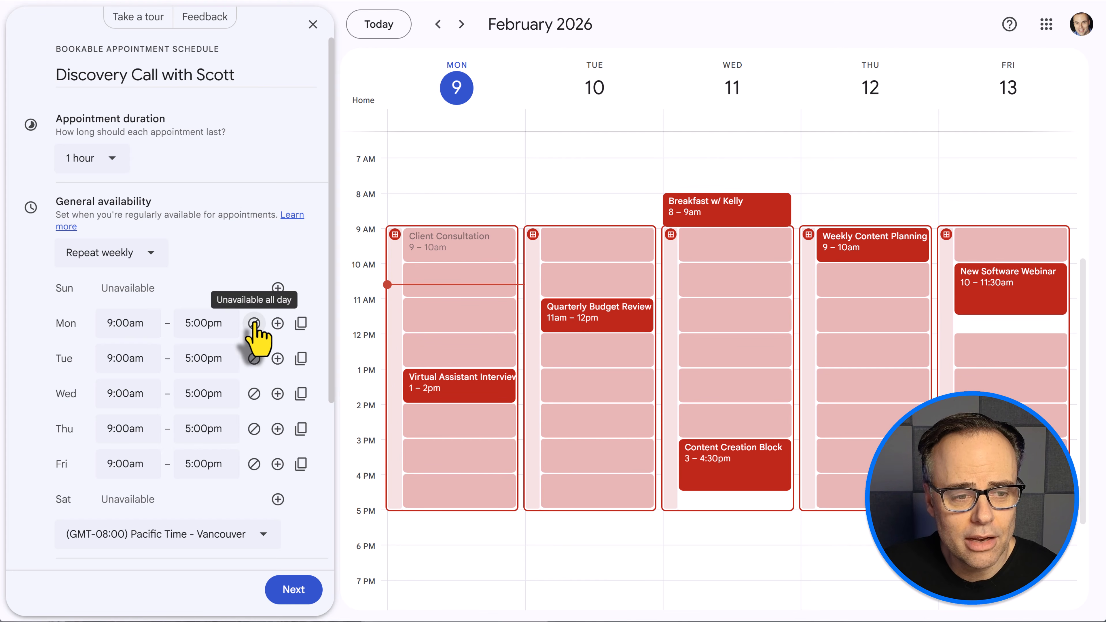
left_click(254, 323)
left_click(254, 393)
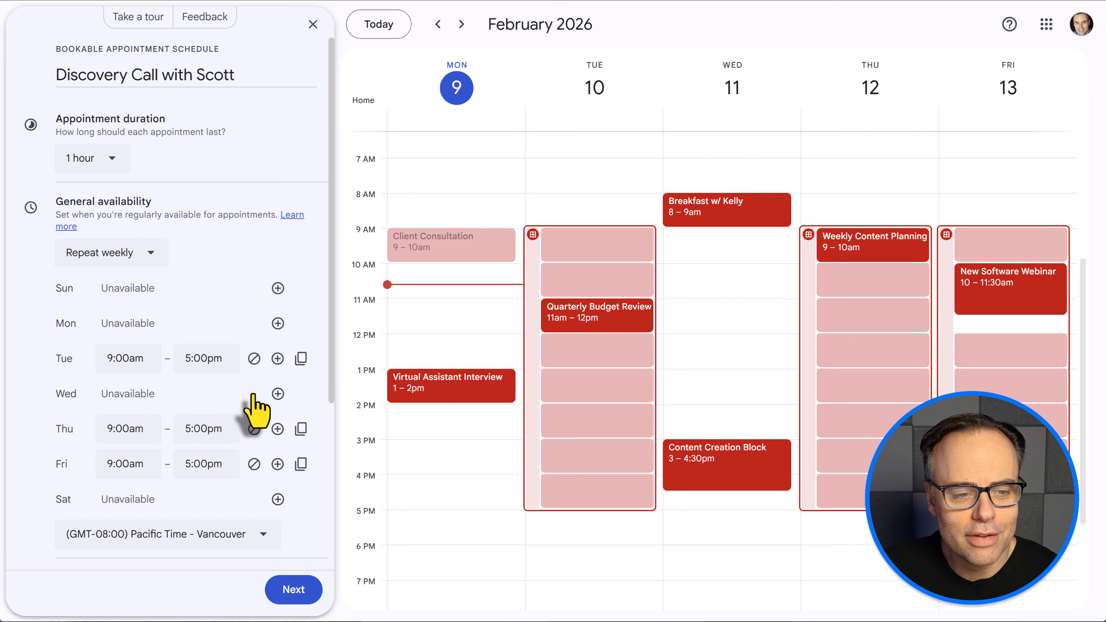
left_click(254, 464)
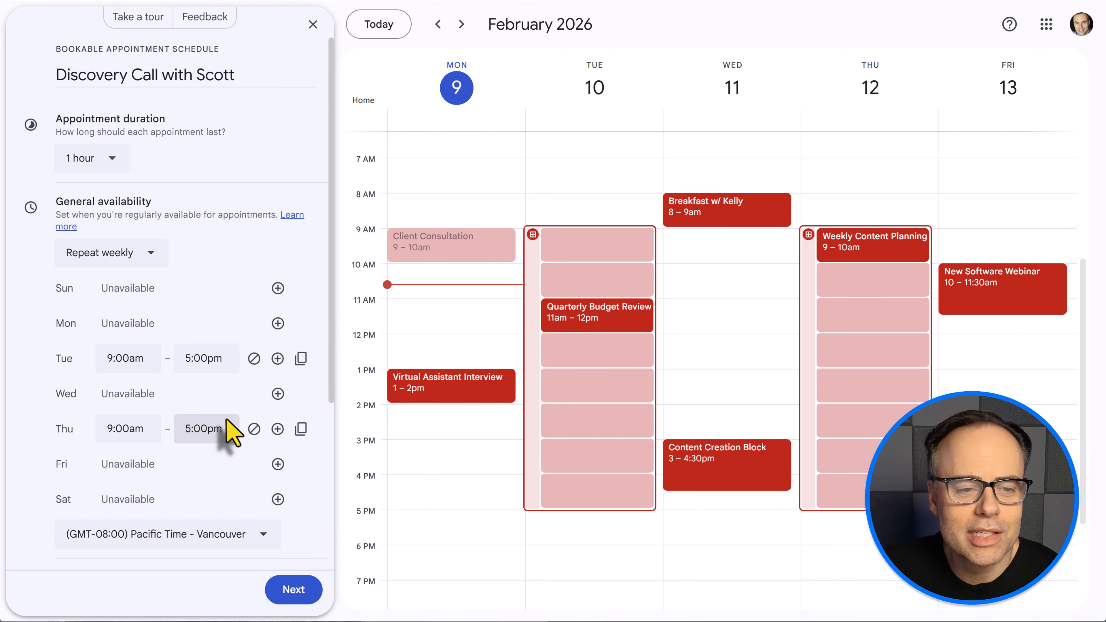
- Set Tuesday's availability start time to 2:00pm and copy Tuesday's hours to all available days
left_click(135, 359)
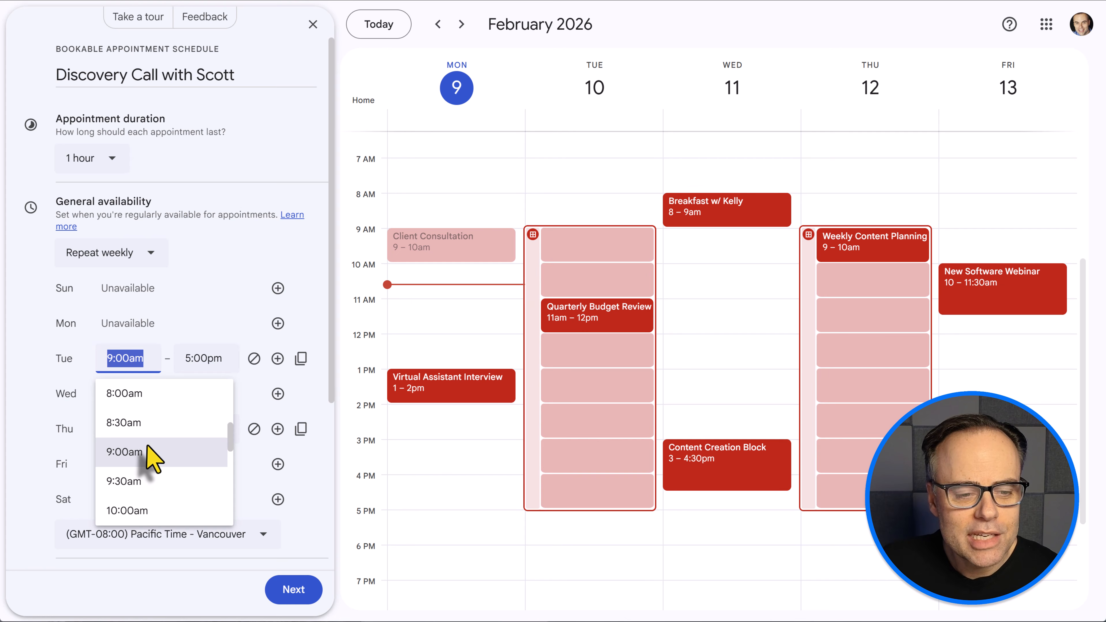
scroll(140, 453, "down", 6)
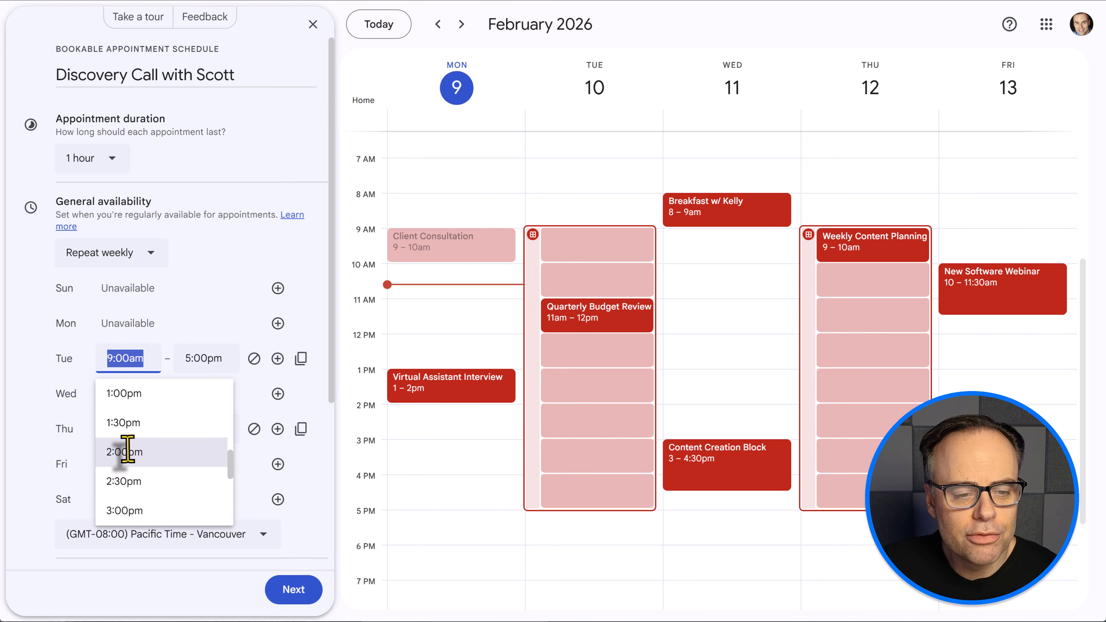
left_click(126, 452)
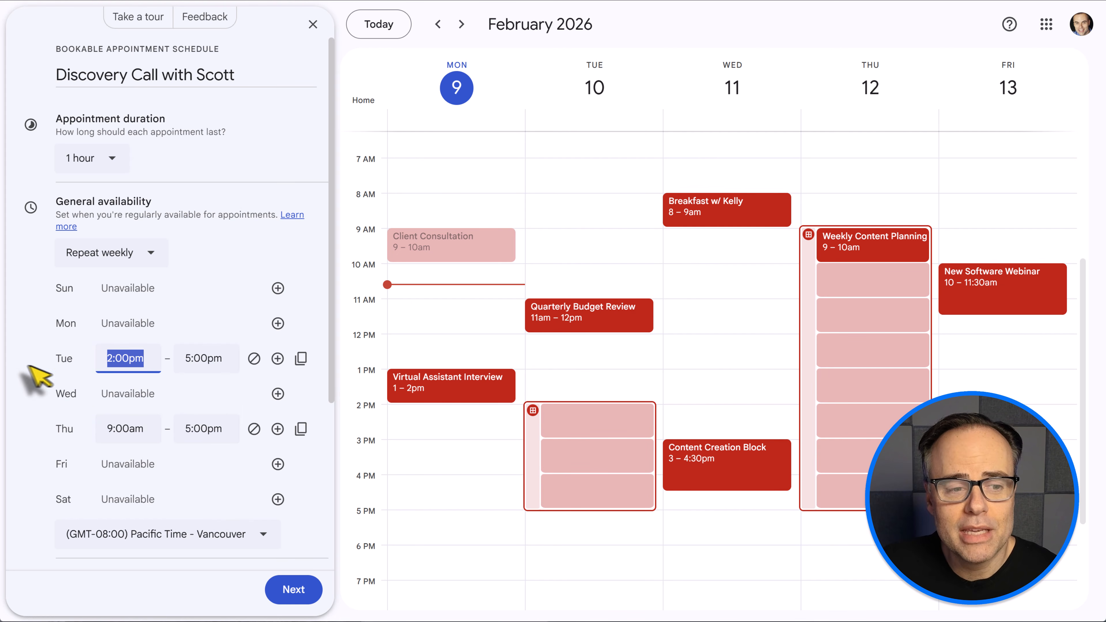
left_click(22, 374)
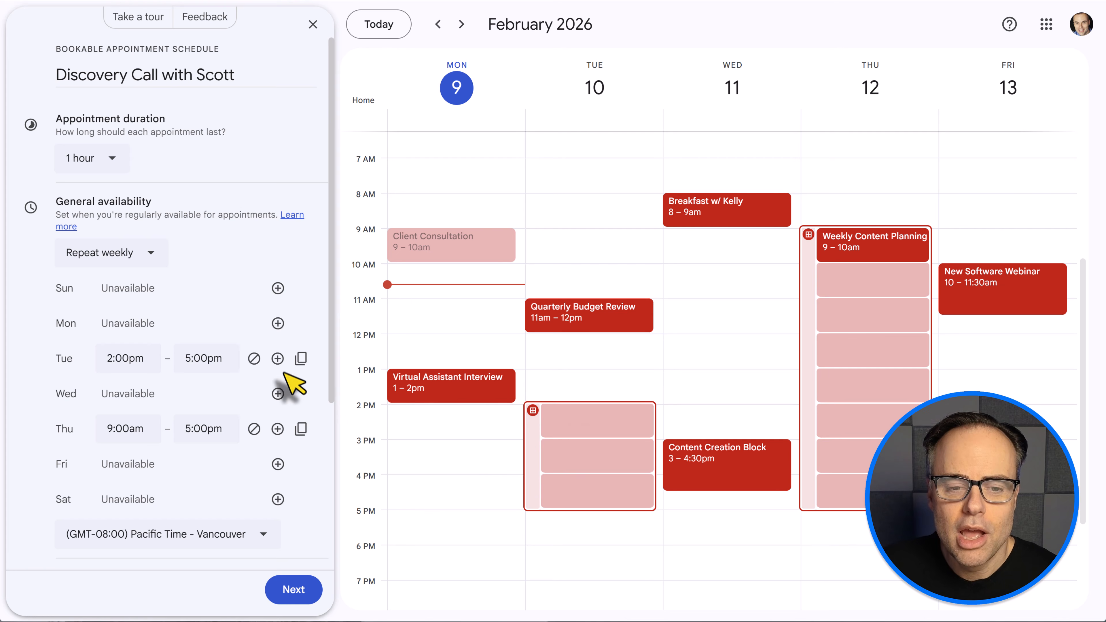
left_click(303, 360)
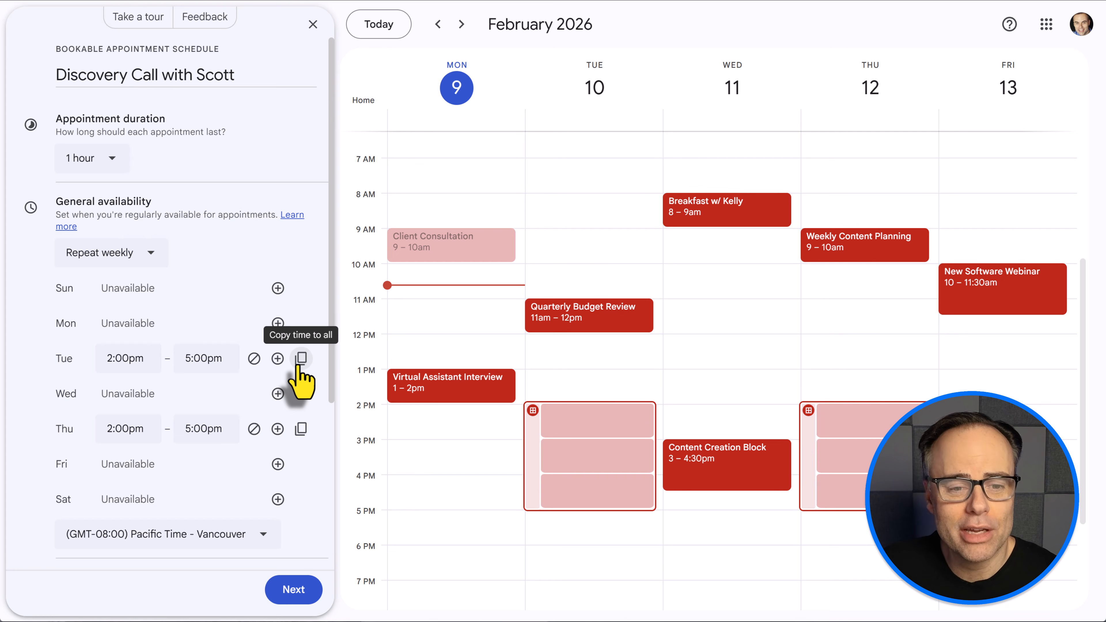
- Set Tuesday's availability start time to 10:00am
left_click(125, 358)
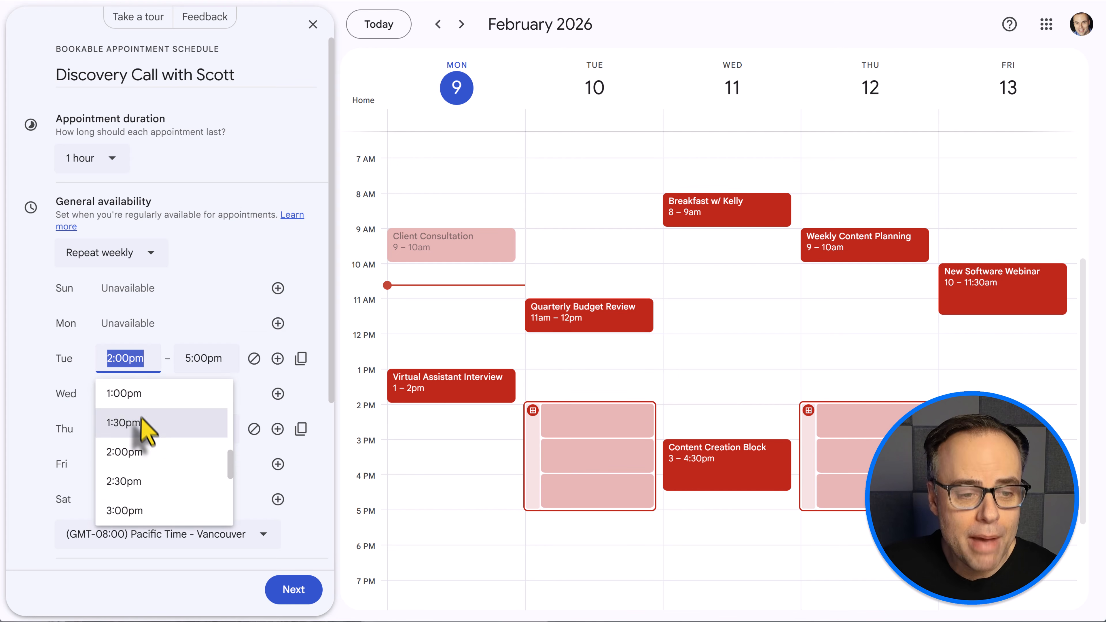
scroll(144, 440, "up", 2)
left_click(128, 414)
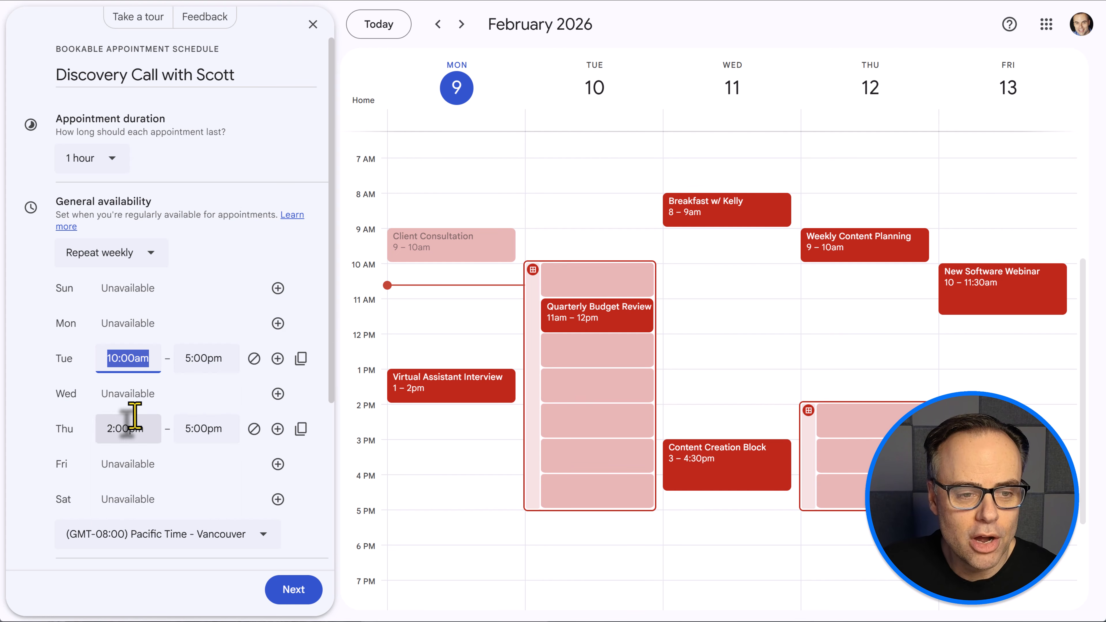
- Copy Tuesday's 10:00am to 5:00pm hours to all available days and expand the scheduling window settings
left_click(301, 359)
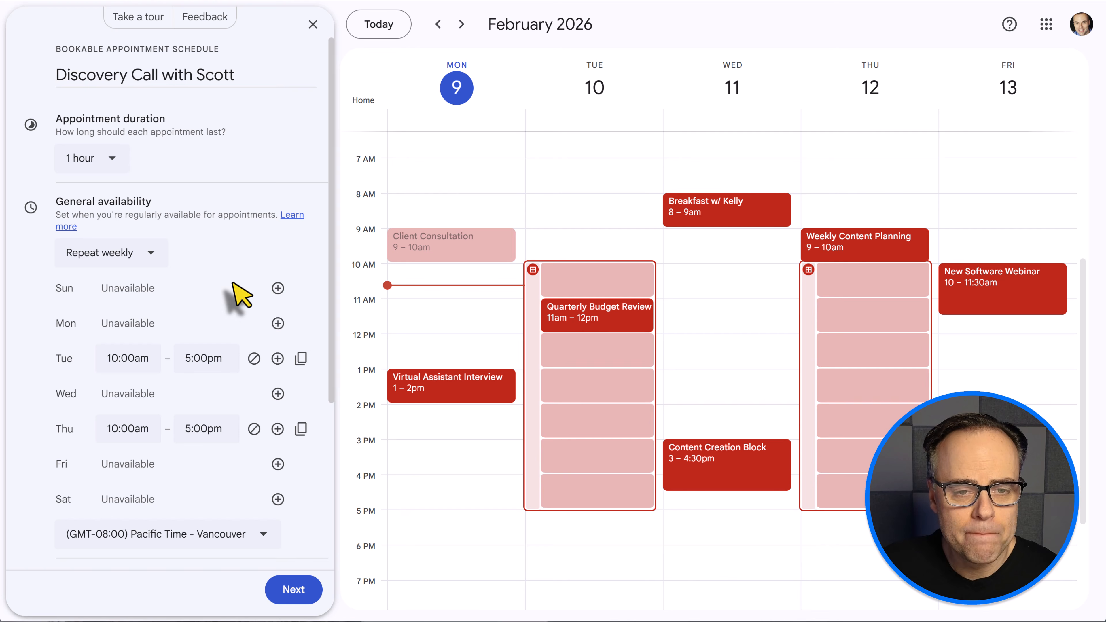
scroll(310, 288, "down", 1)
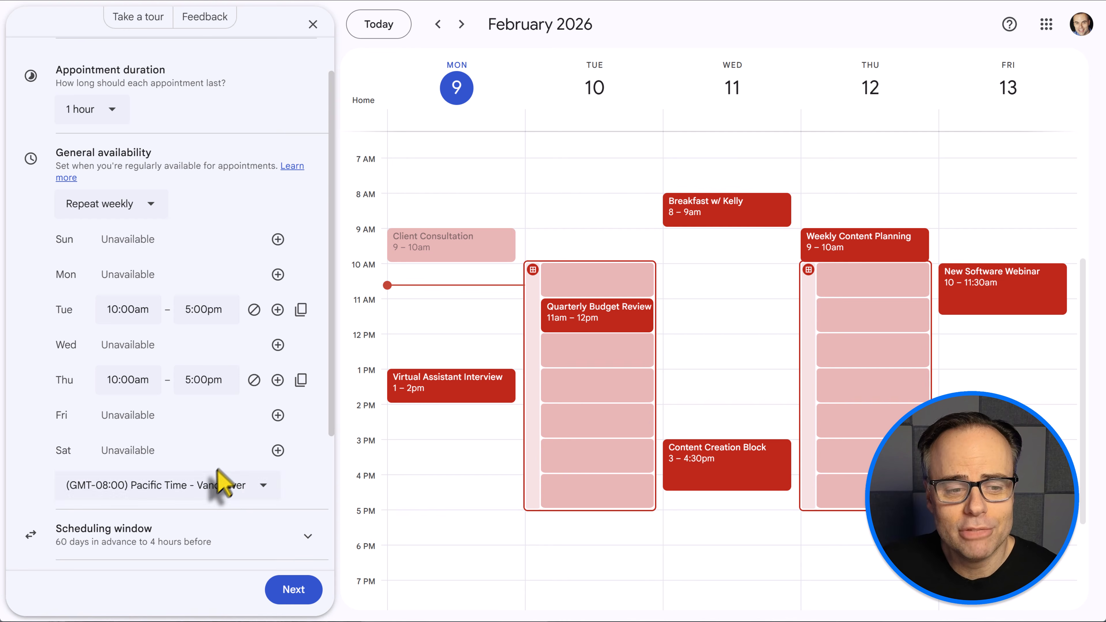
scroll(251, 453, "down", 1)
scroll(251, 454, "down", 3)
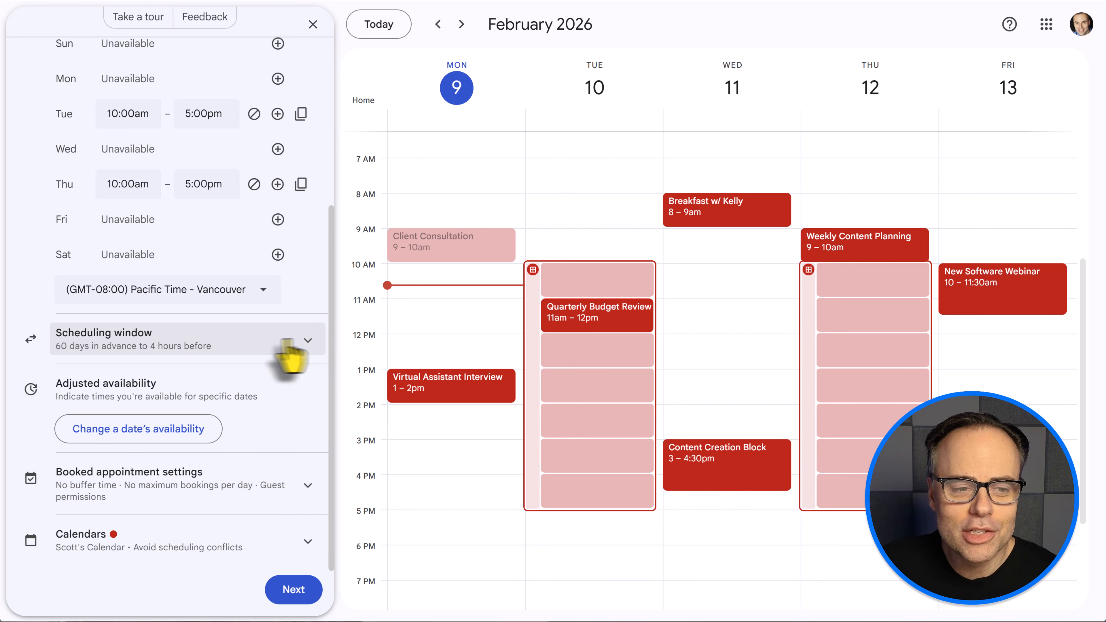
left_click(308, 344)
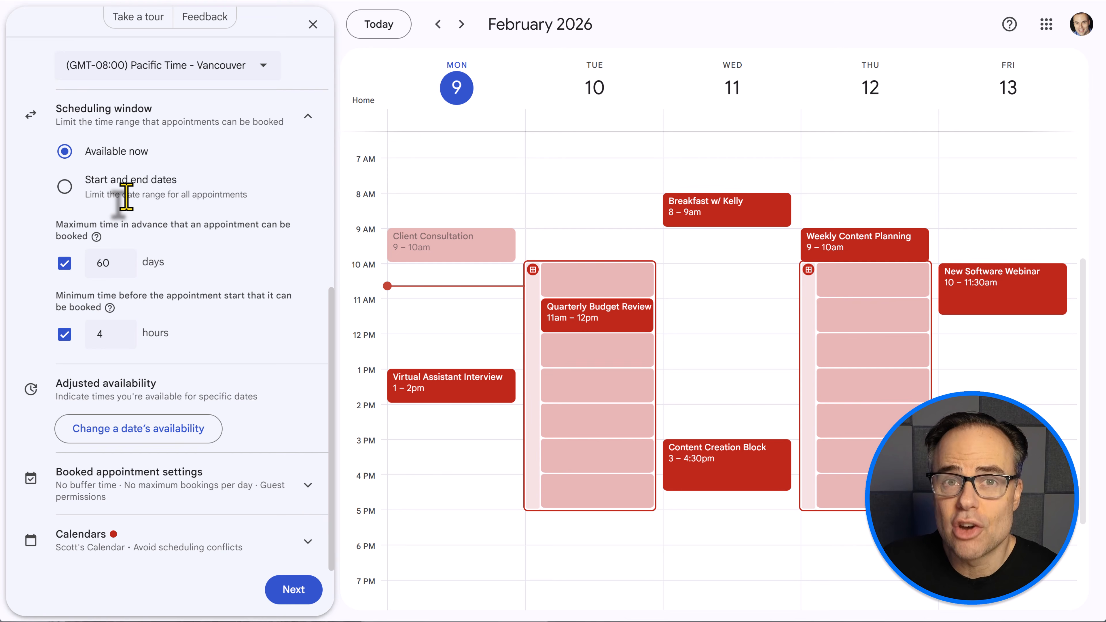
left_click(65, 187)
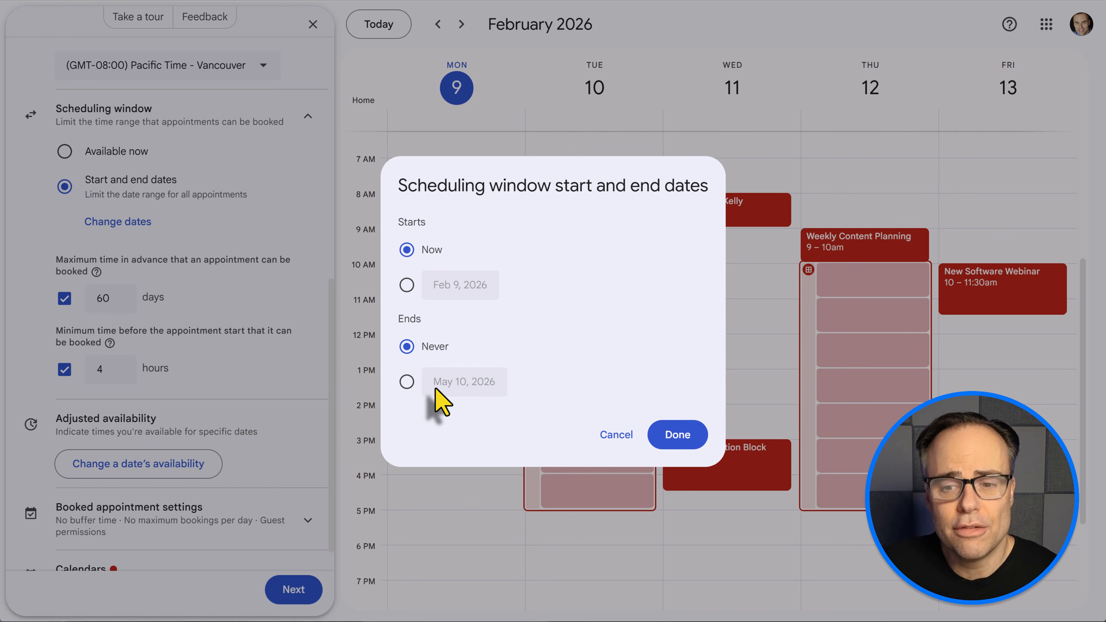
left_click(616, 434)
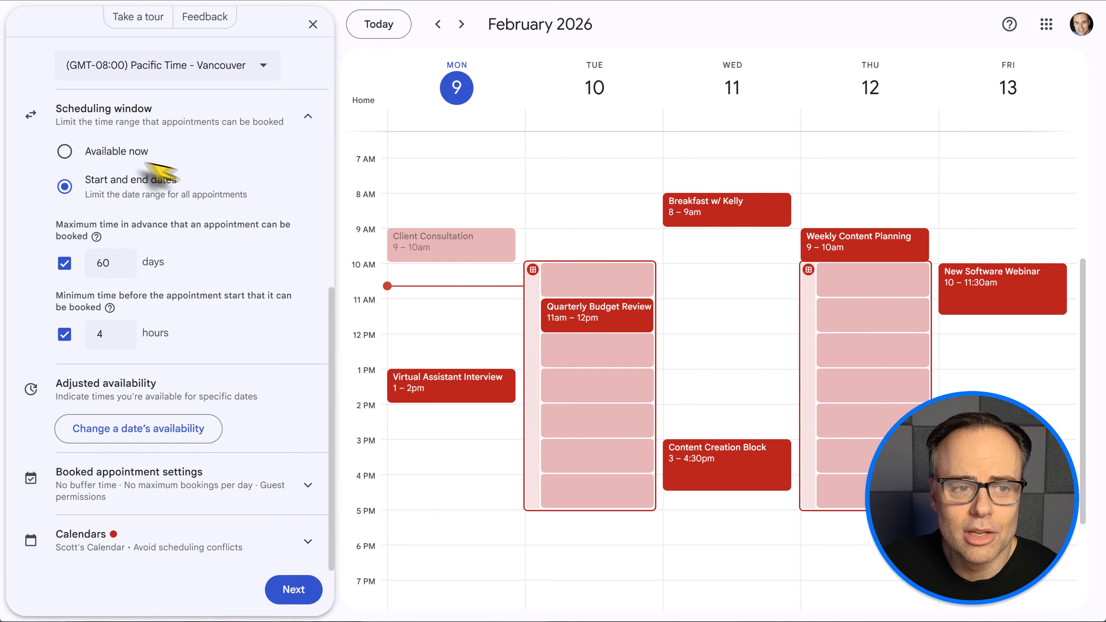
left_click(64, 151)
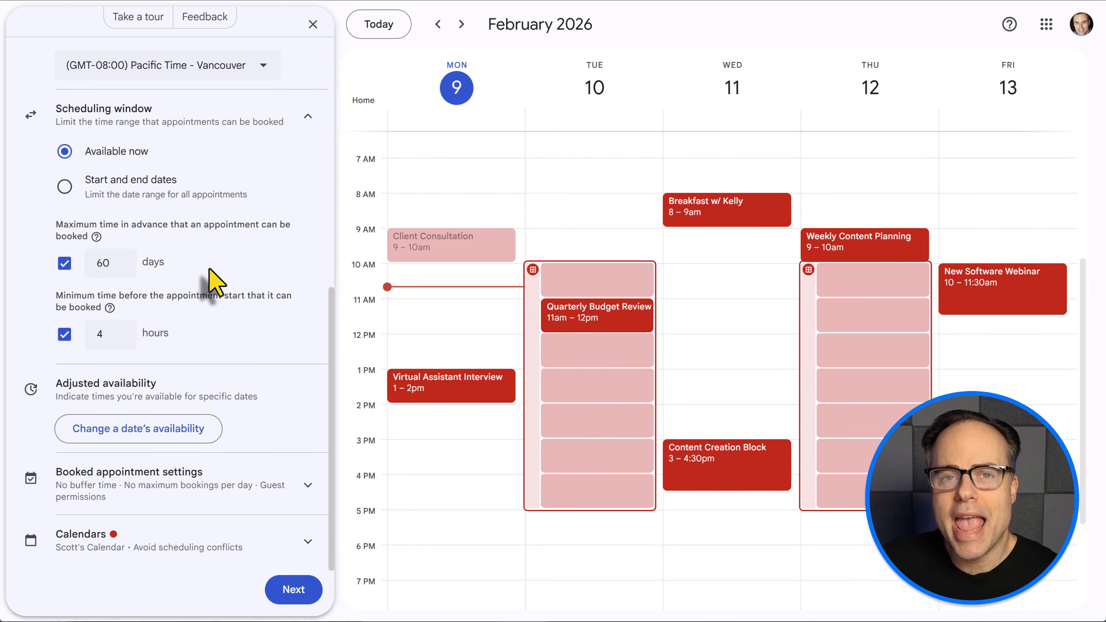
- Set the maximum time in advance for booking an appointment to 25 days and collapse the scheduling window settings
double_click(98, 264)
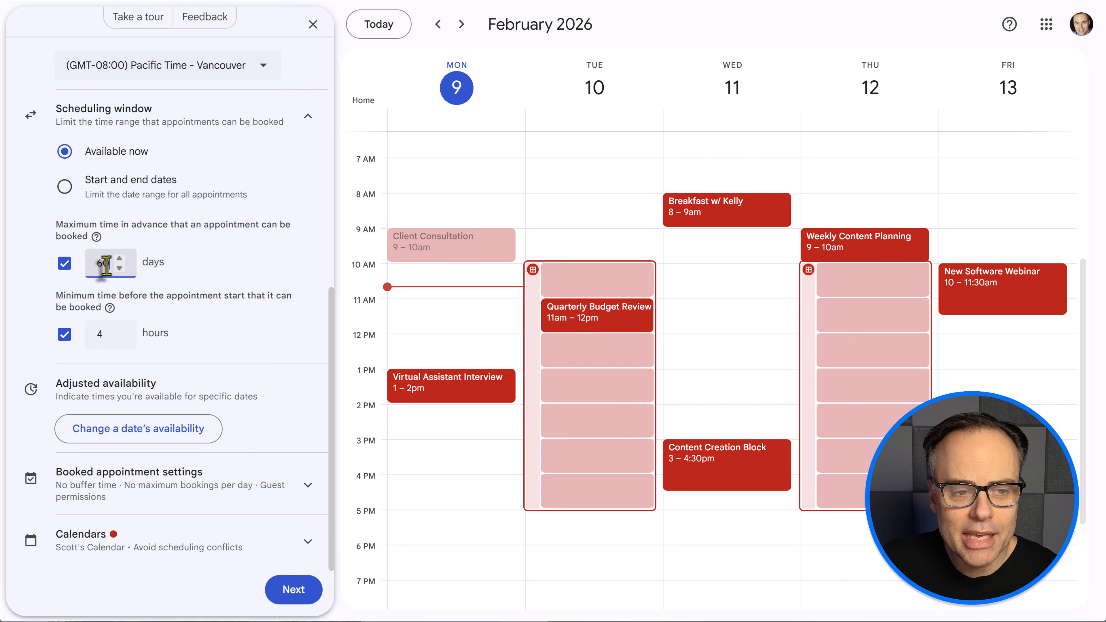
type("25")
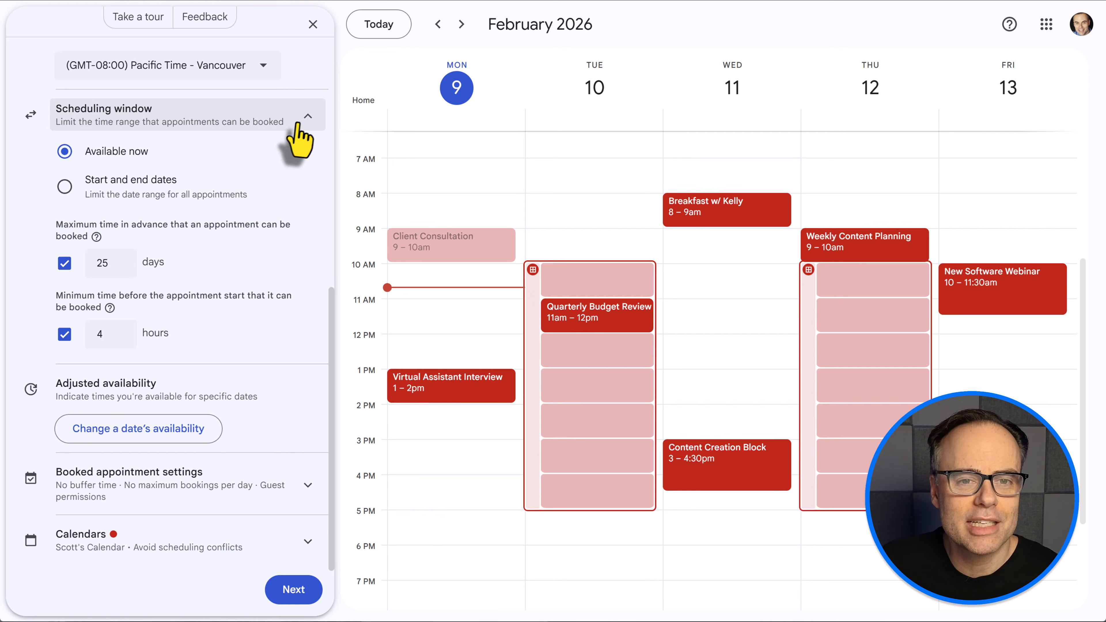
left_click(306, 116)
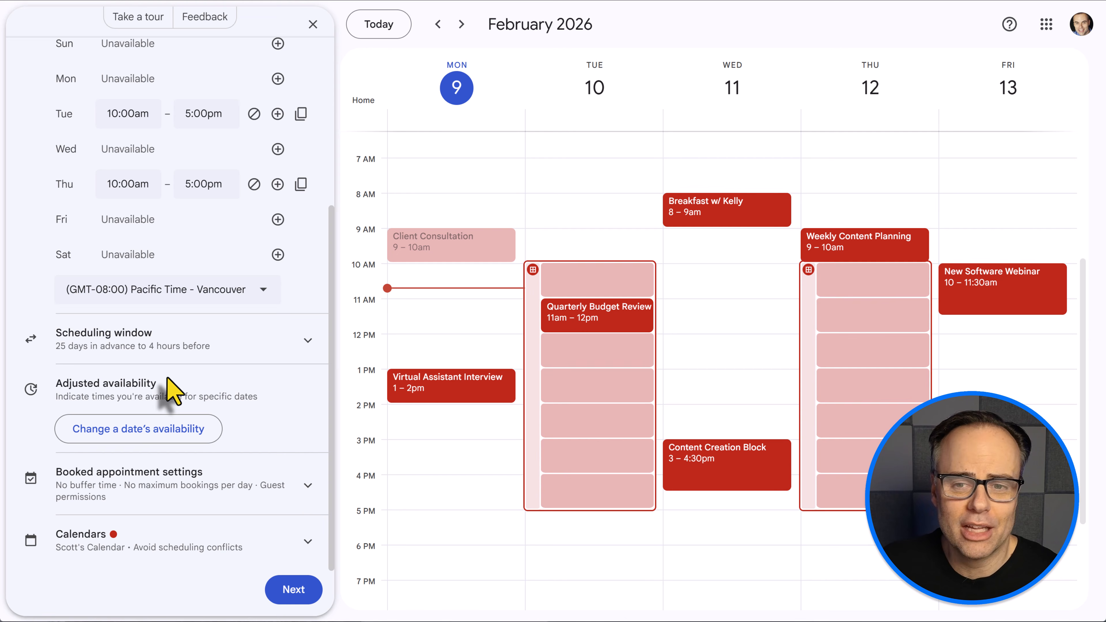
- Add an adjusted availability entry for Feb 17, 2026, mark that date unavailable, and check the surrounding weeks
left_click(462, 25)
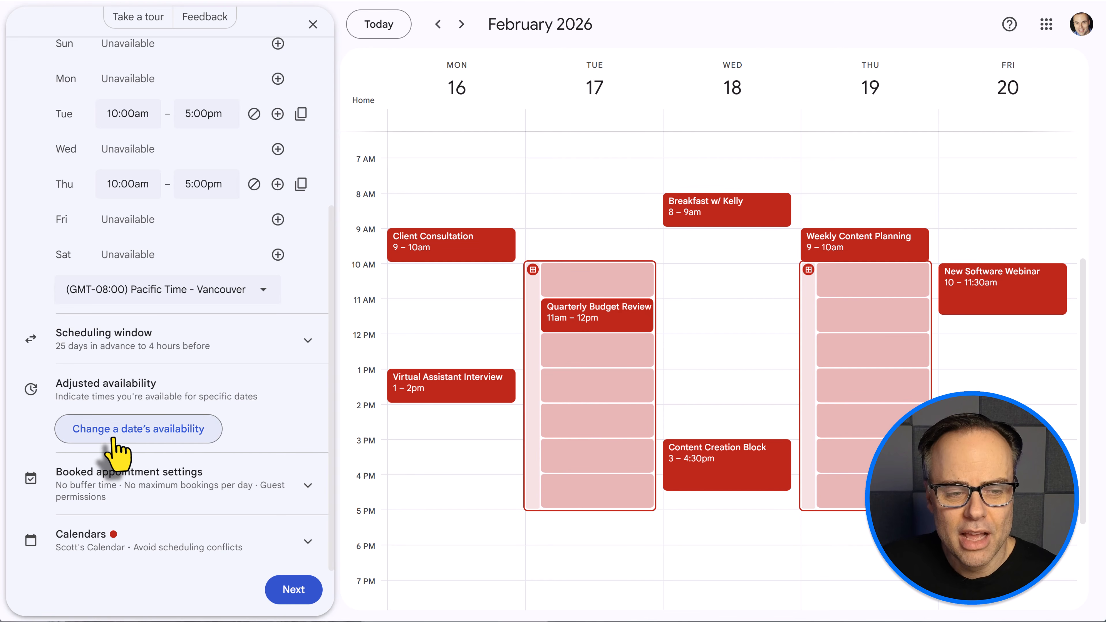
left_click(135, 435)
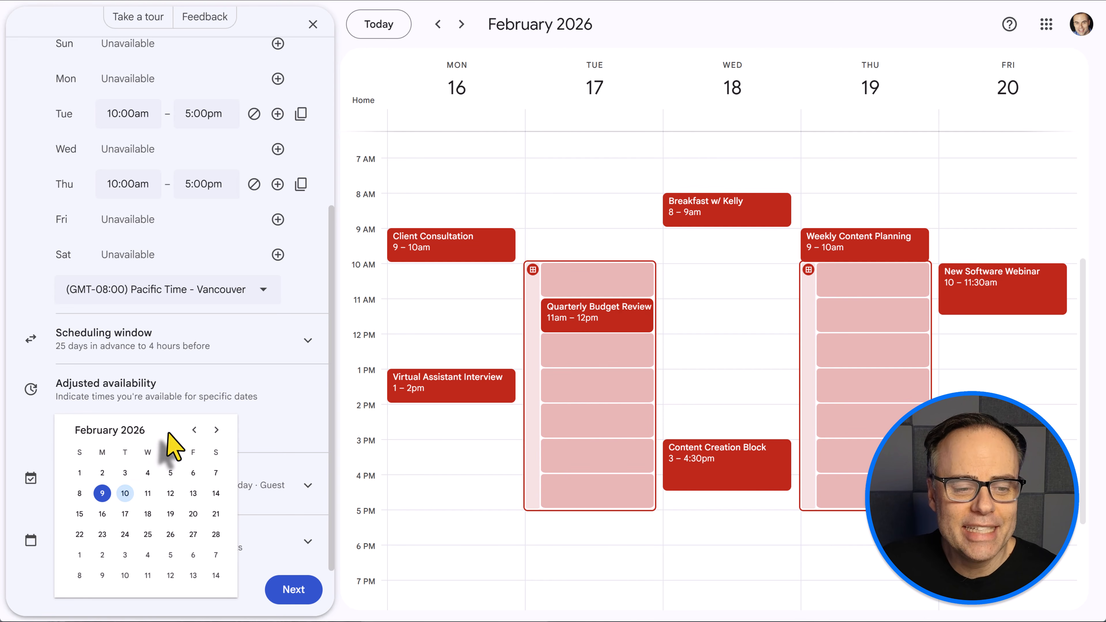
left_click(125, 515)
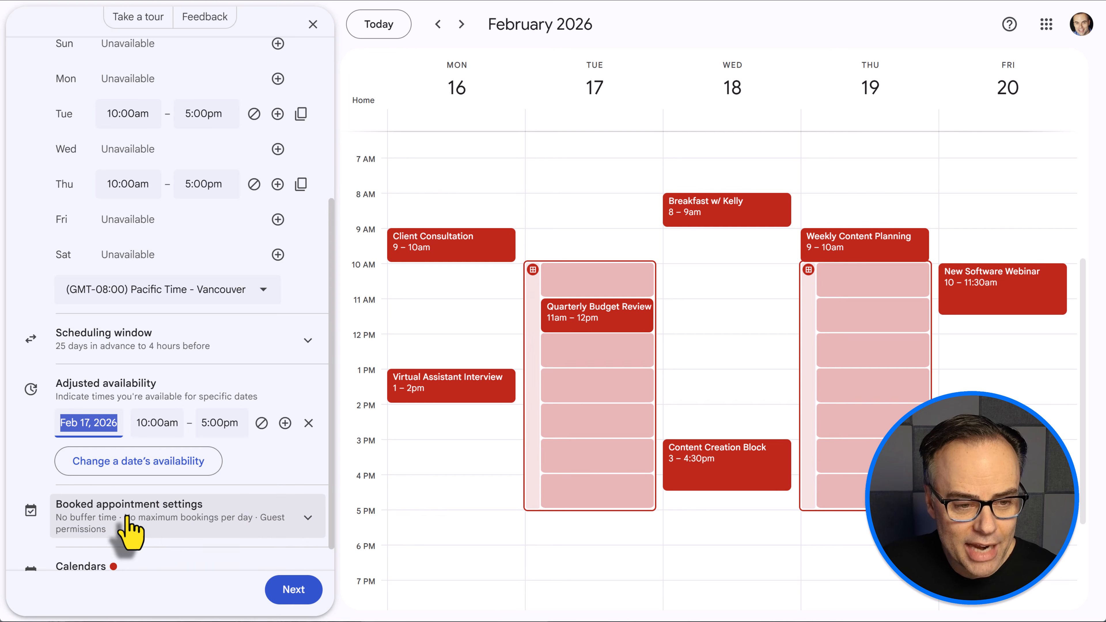
scroll(281, 466, "down", 1)
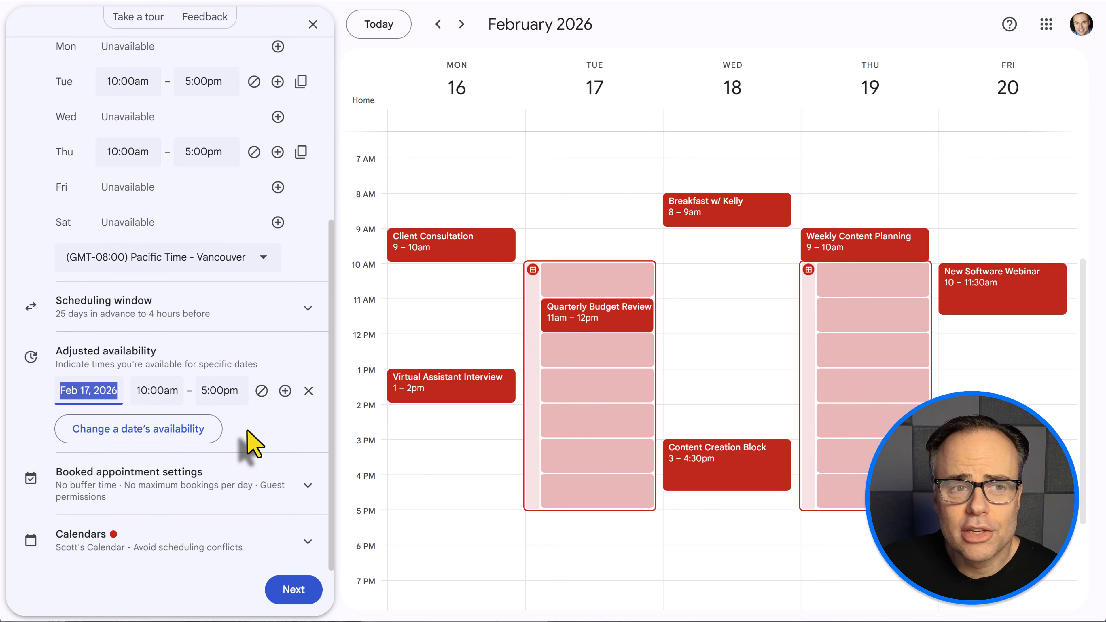
scroll(237, 423, "up", 3)
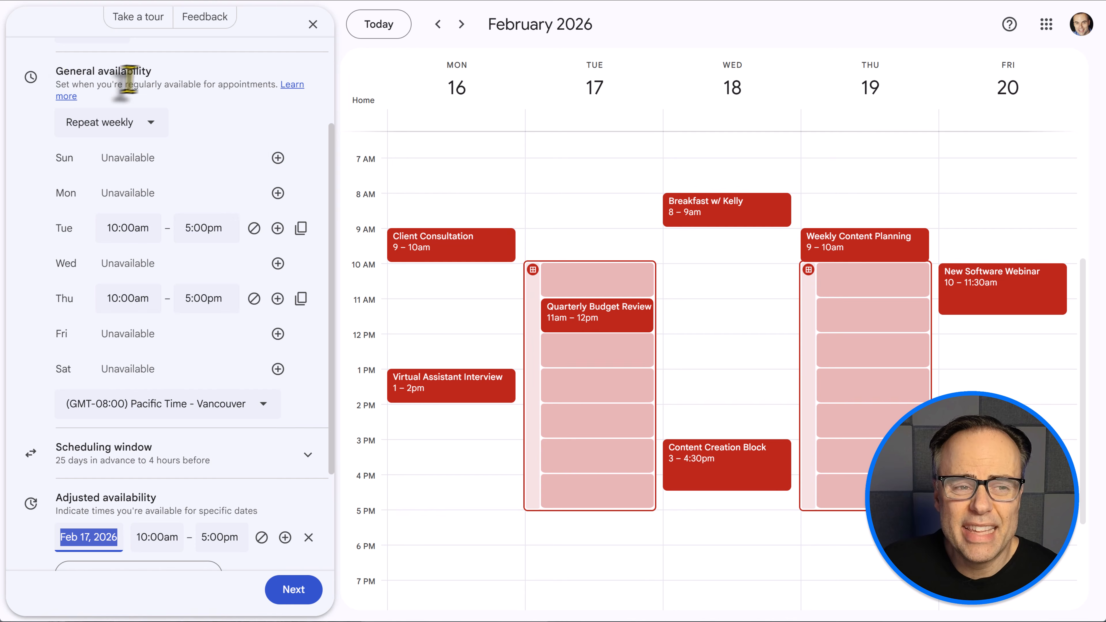
scroll(224, 268, "down", 3)
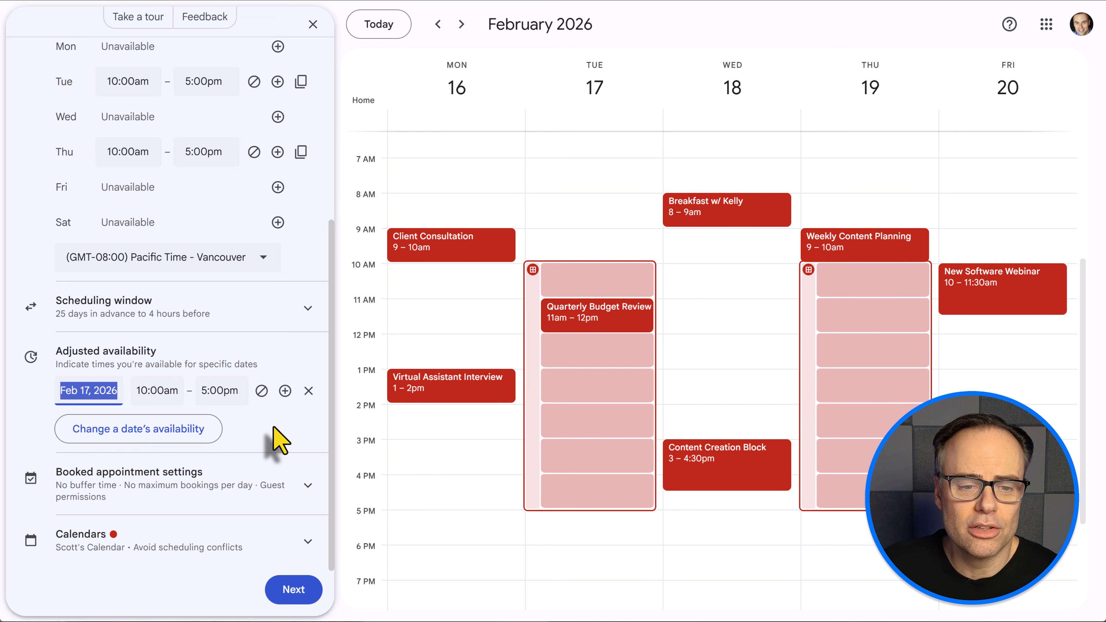
left_click(261, 391)
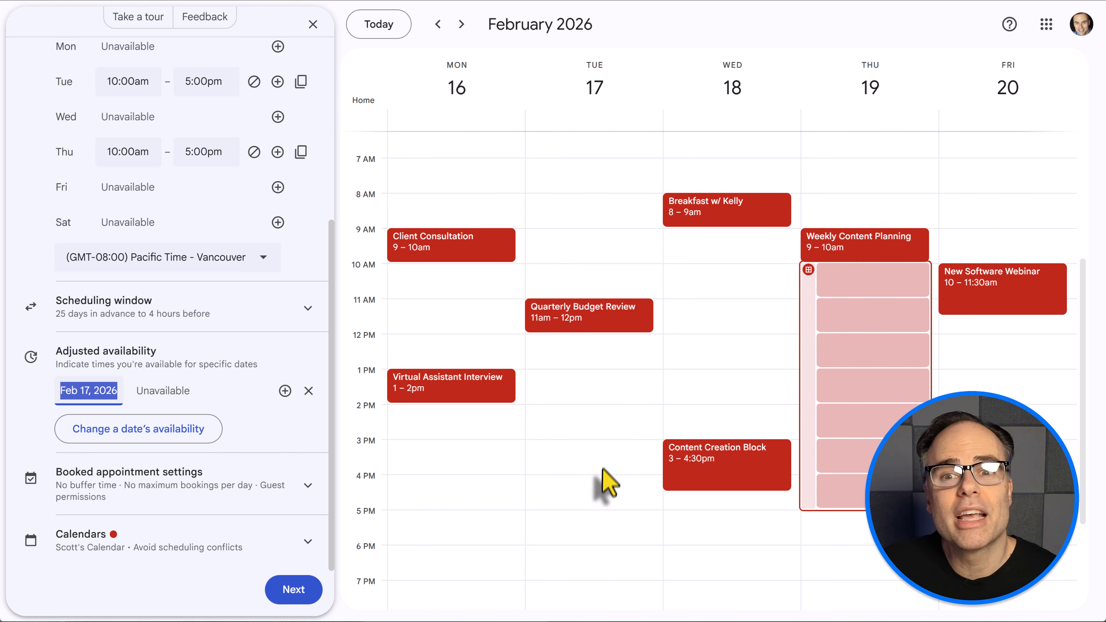
left_click(438, 25)
left_click(439, 25)
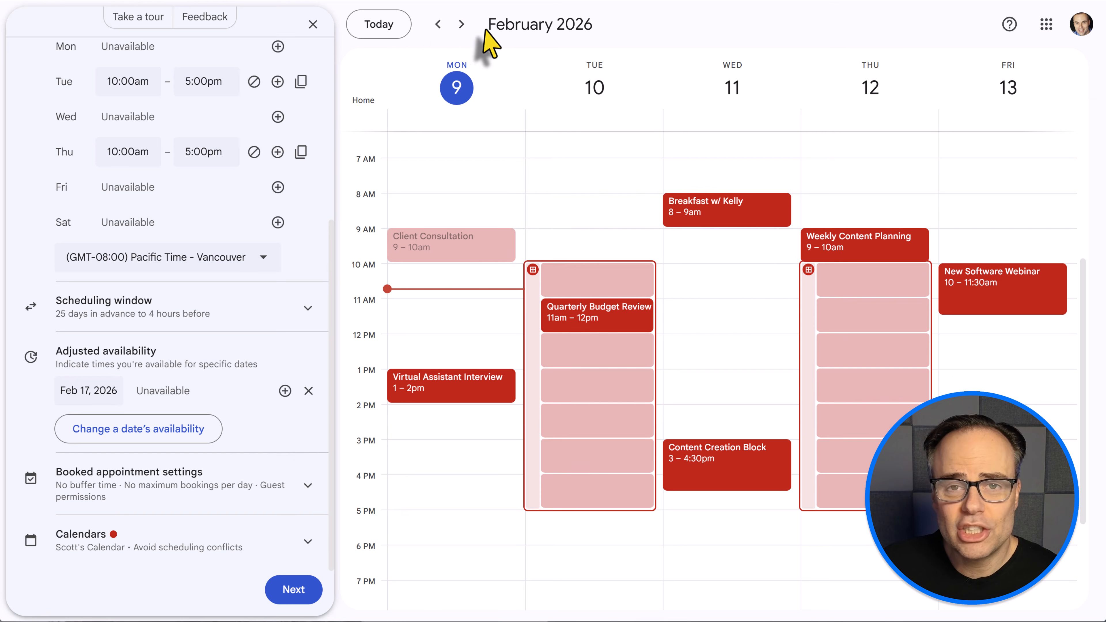
left_click(462, 25)
left_click(462, 25)
left_click(439, 25)
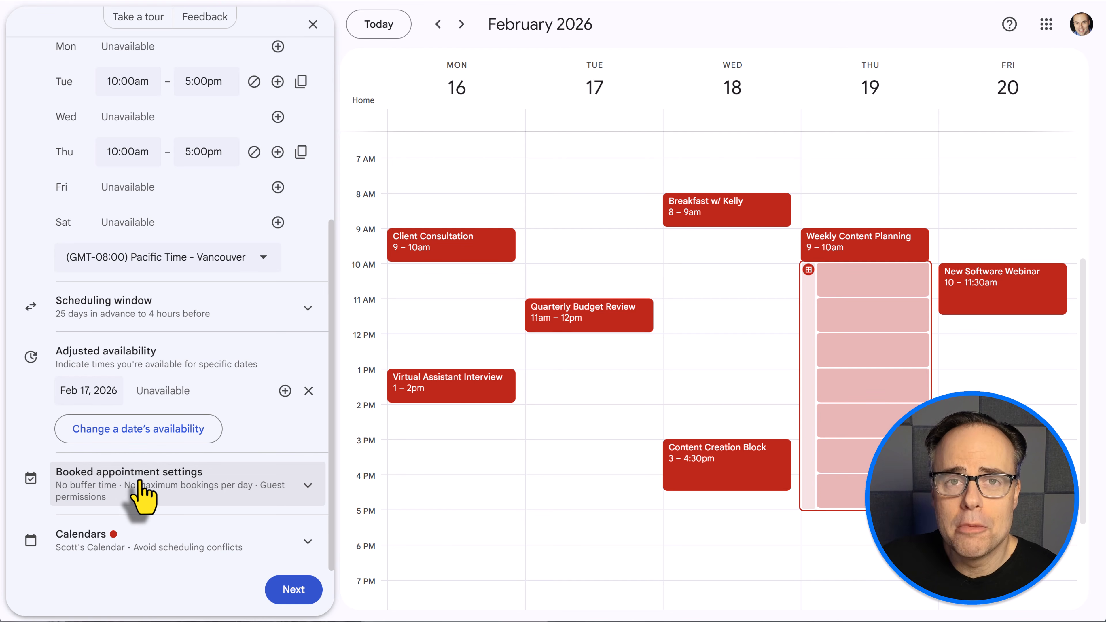
- Enable a 30-minute buffer time between appointment slots in the booked appointment settings
left_click(307, 484)
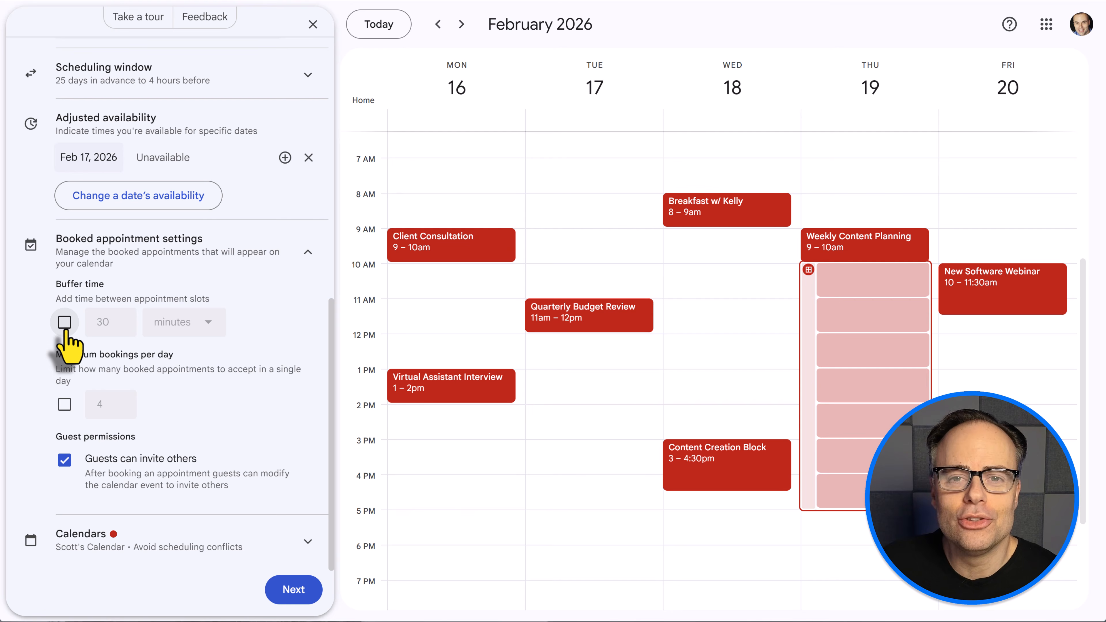
left_click(438, 25)
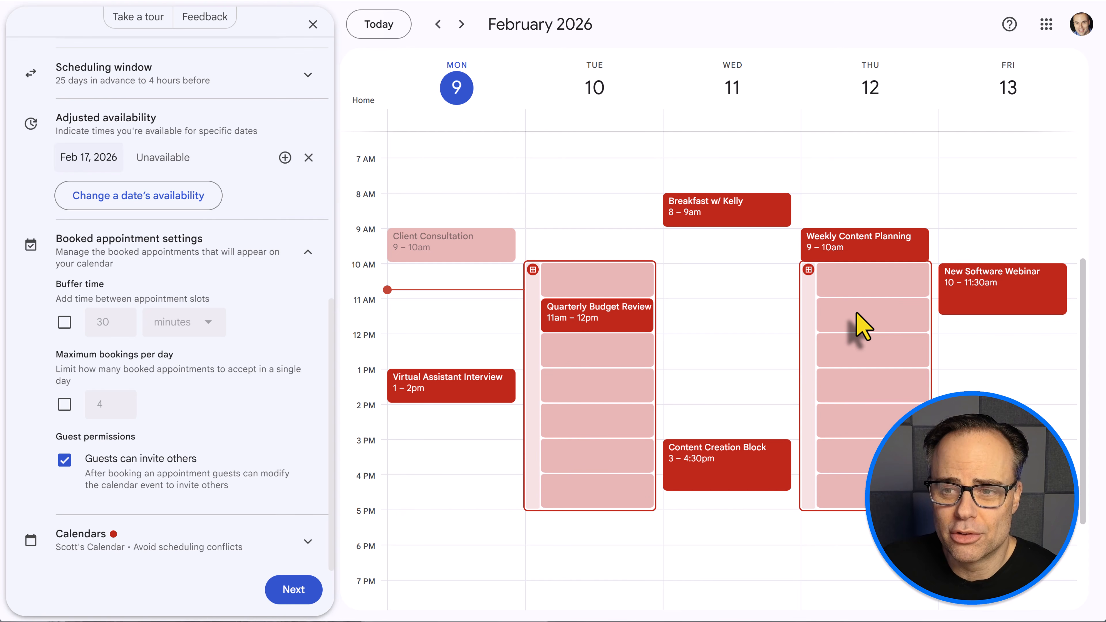
left_click(64, 322)
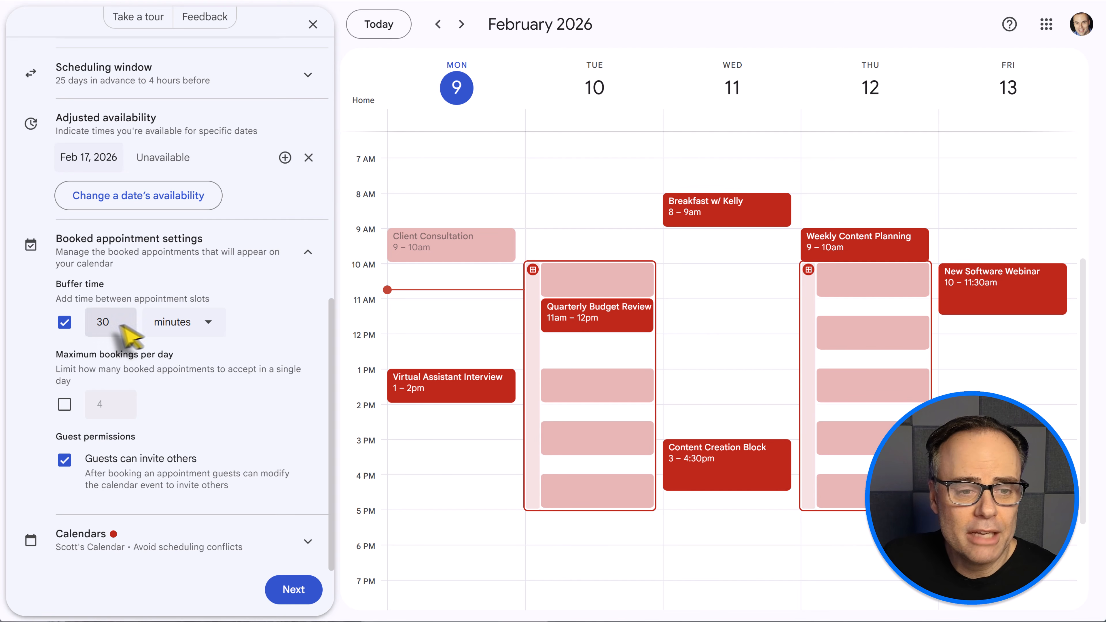
left_click(204, 325)
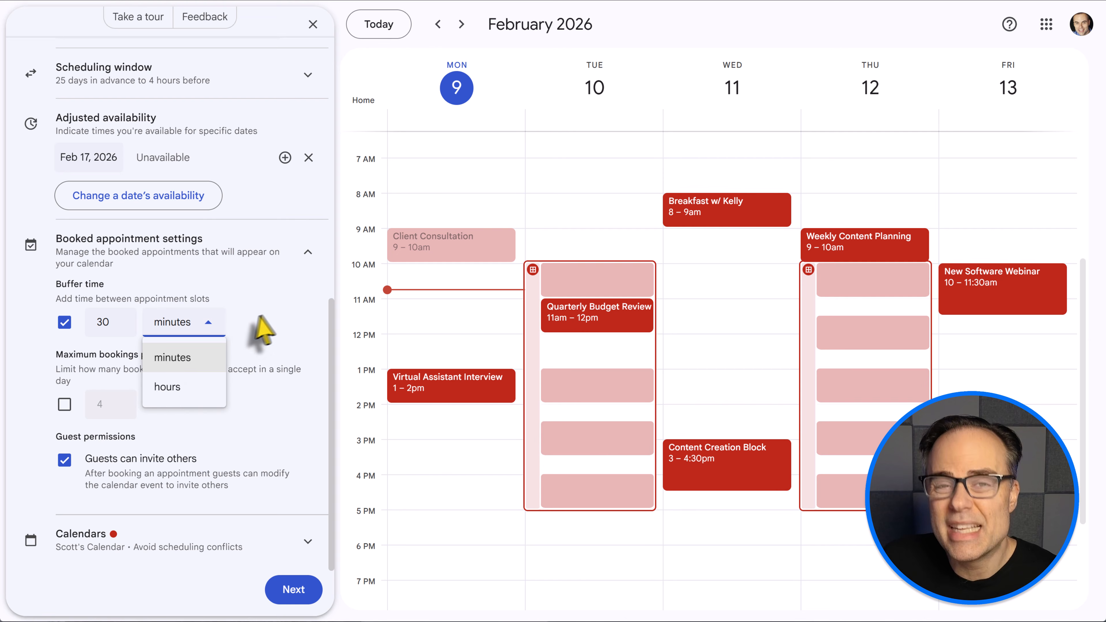
left_click(242, 325)
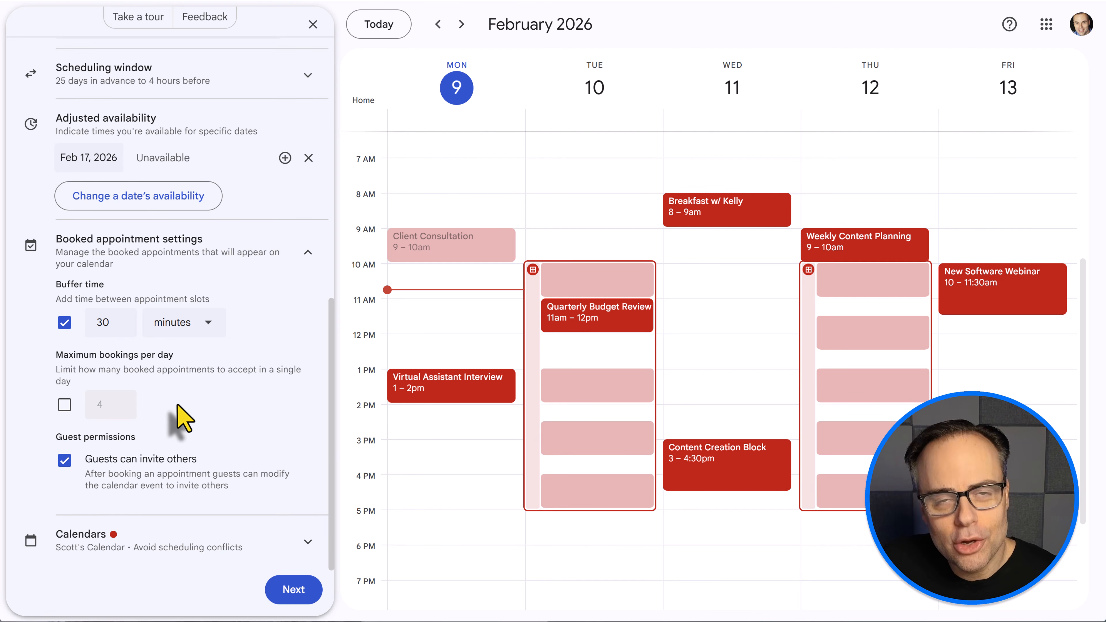
- Limit the maximum bookings per day to 2 and collapse the booked appointment settings
left_click(65, 405)
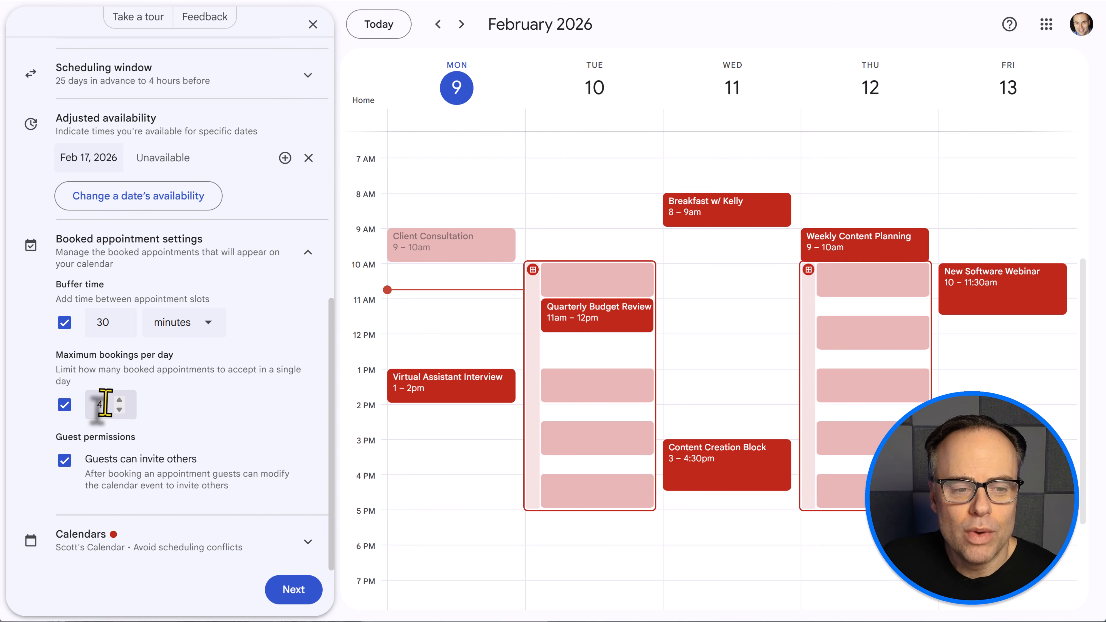
double_click(93, 404)
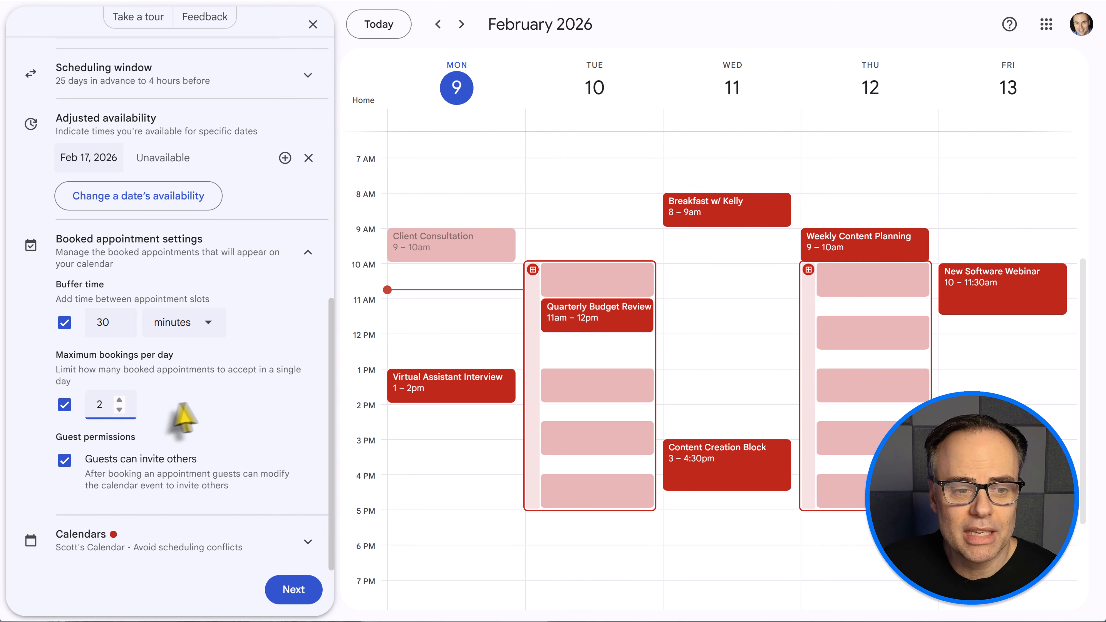
left_click(201, 412)
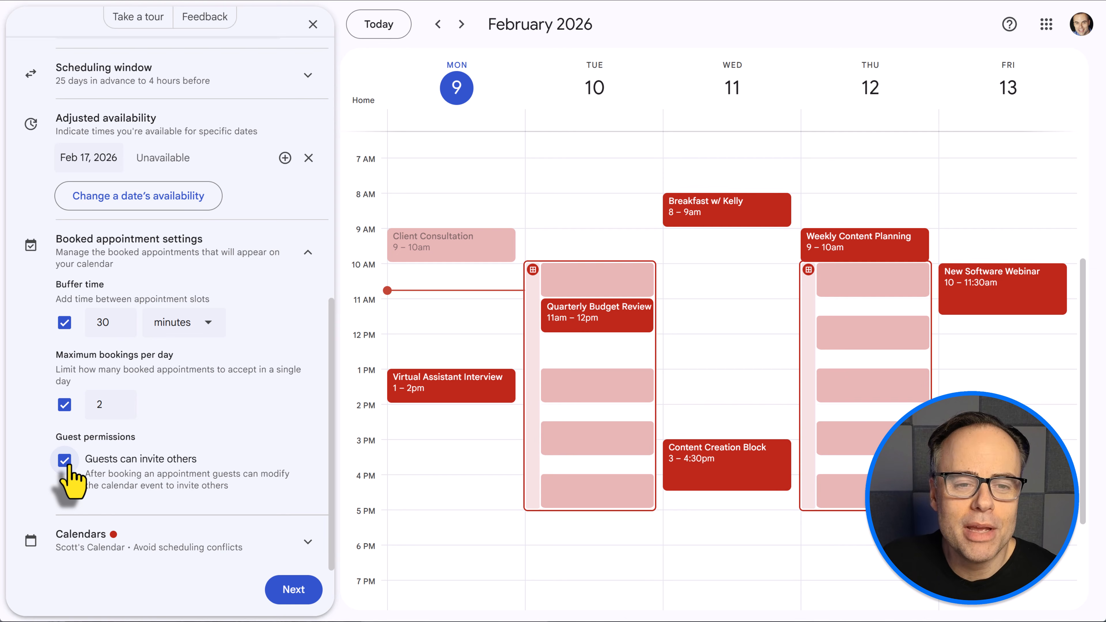
left_click(304, 255)
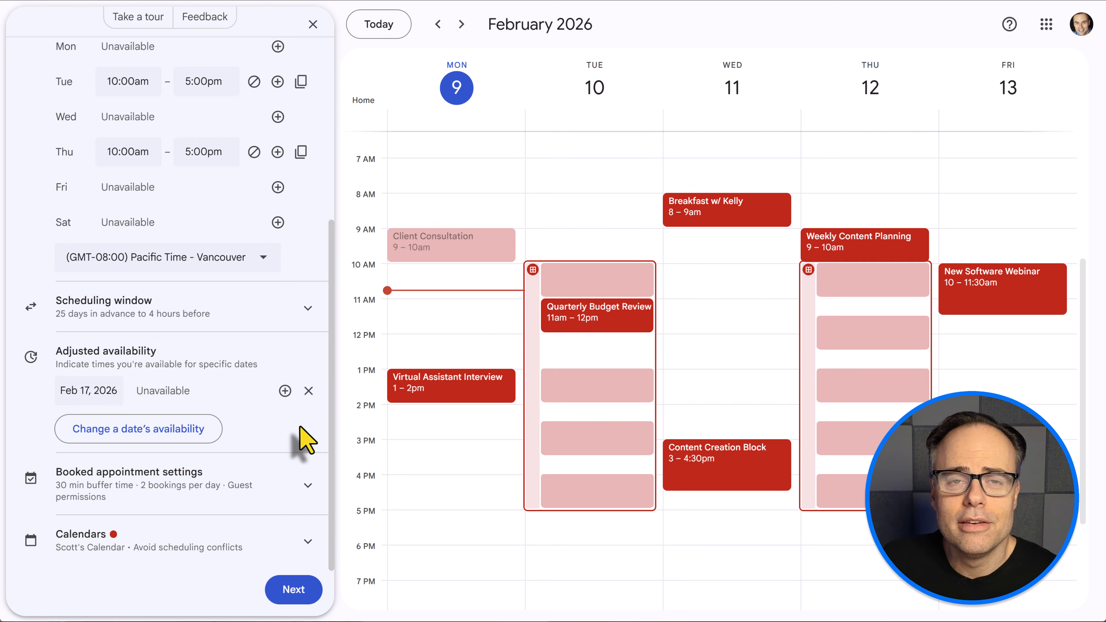
- Change the appointment schedule's calendar color from red to dark blue and continue to the booking page details
left_click(307, 547)
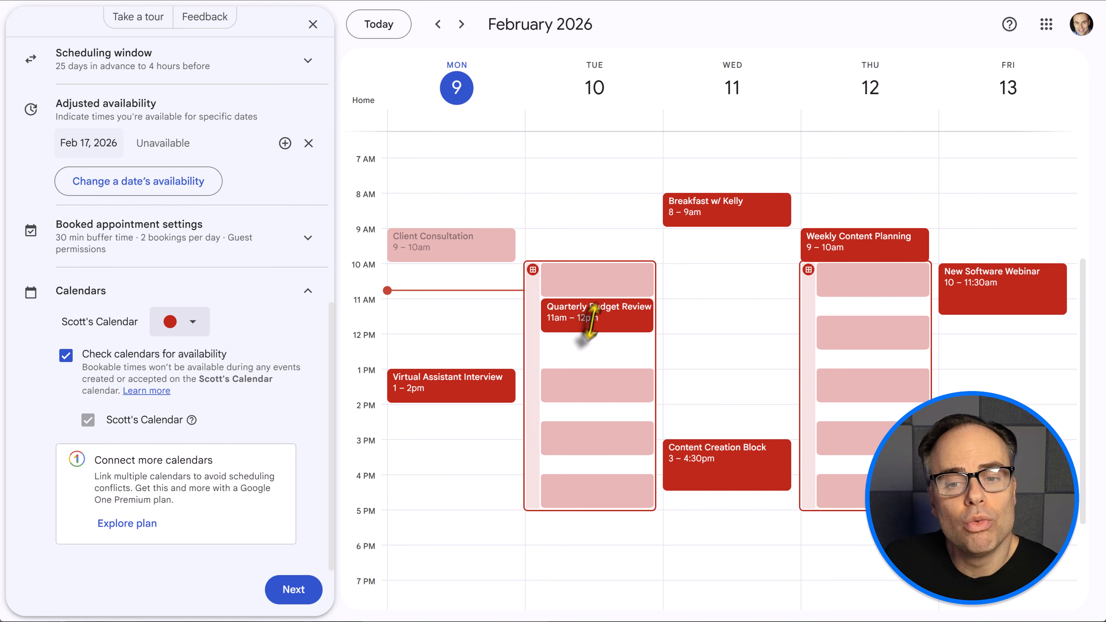
mouse_move(483, 377)
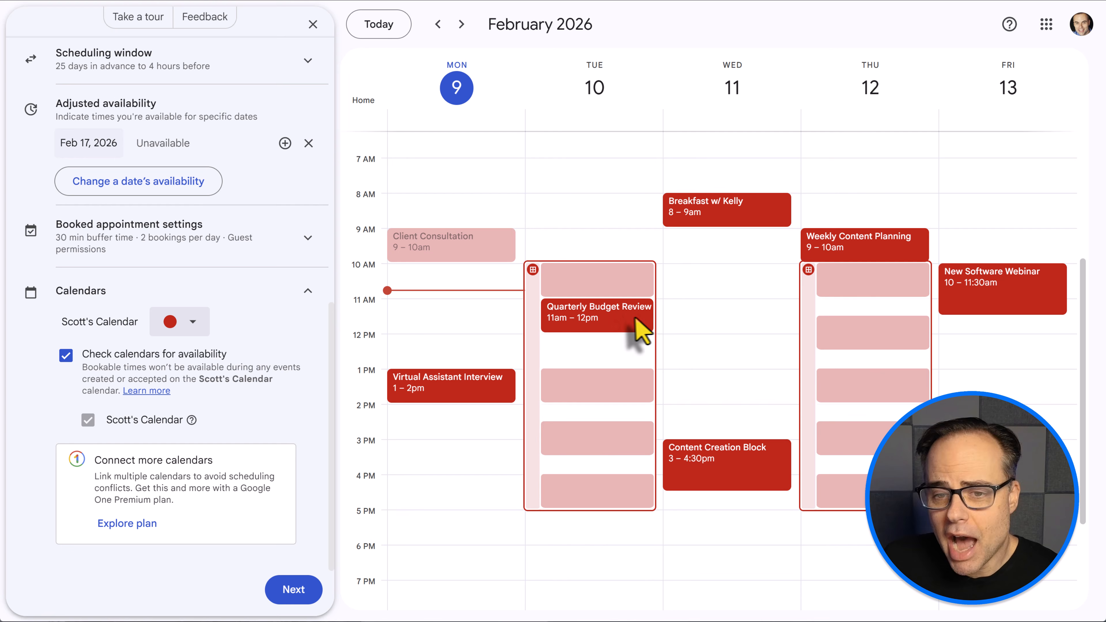
mouse_move(640, 330)
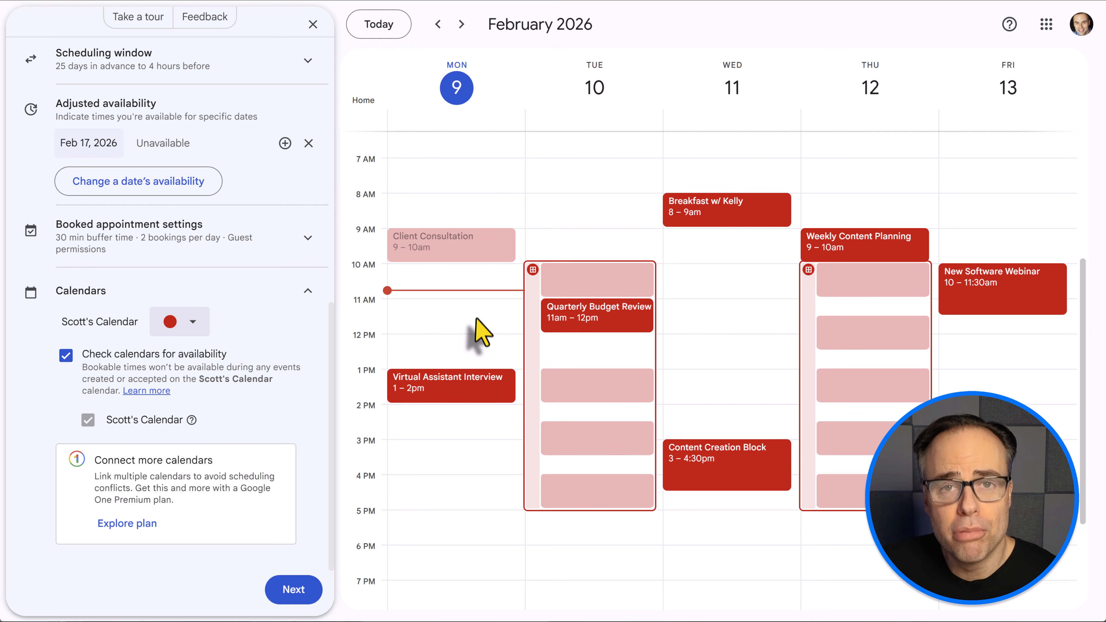
mouse_move(592, 325)
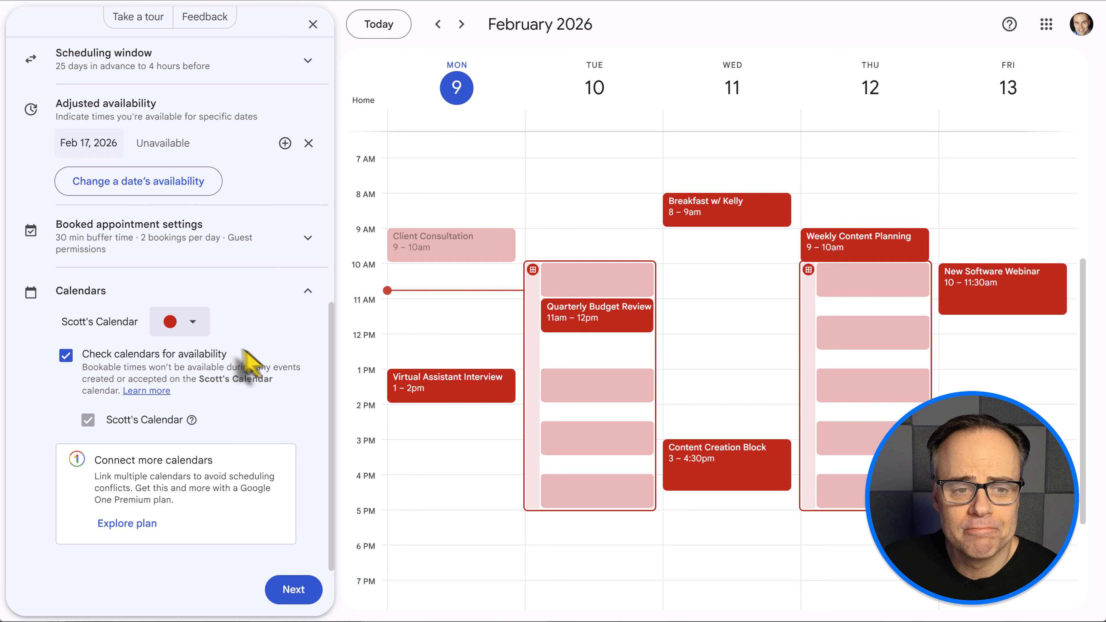
left_click(188, 322)
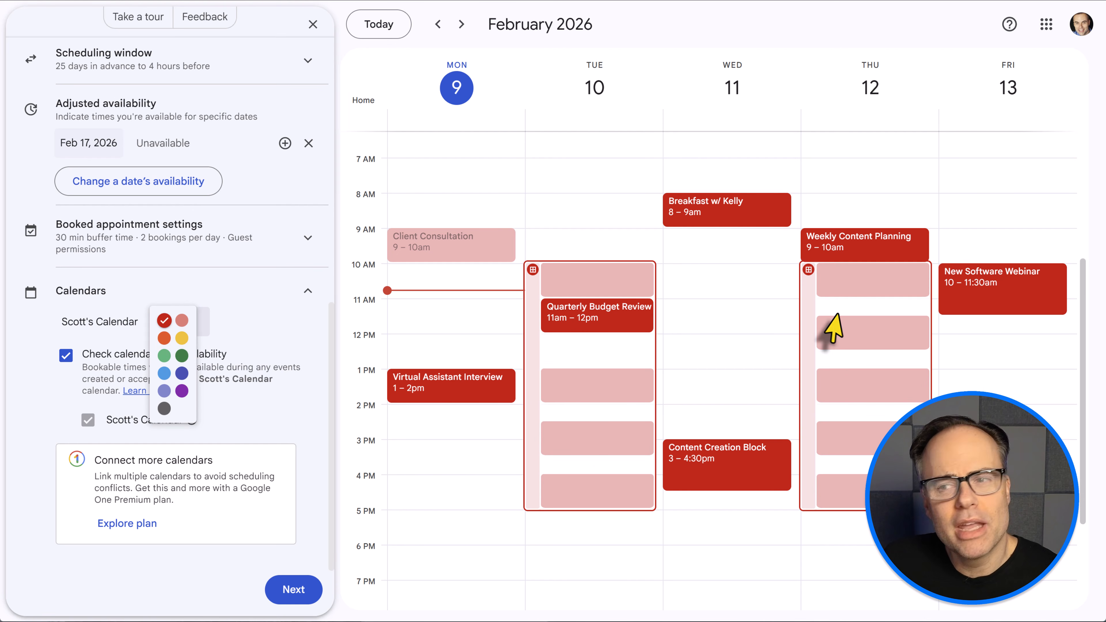
left_click(182, 373)
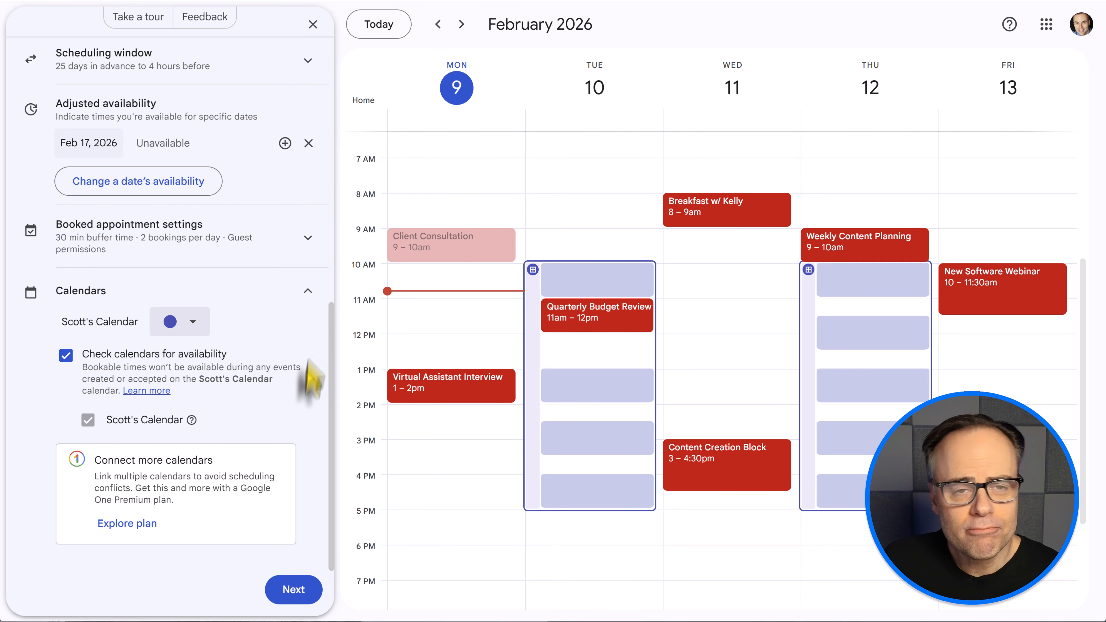
left_click(289, 601)
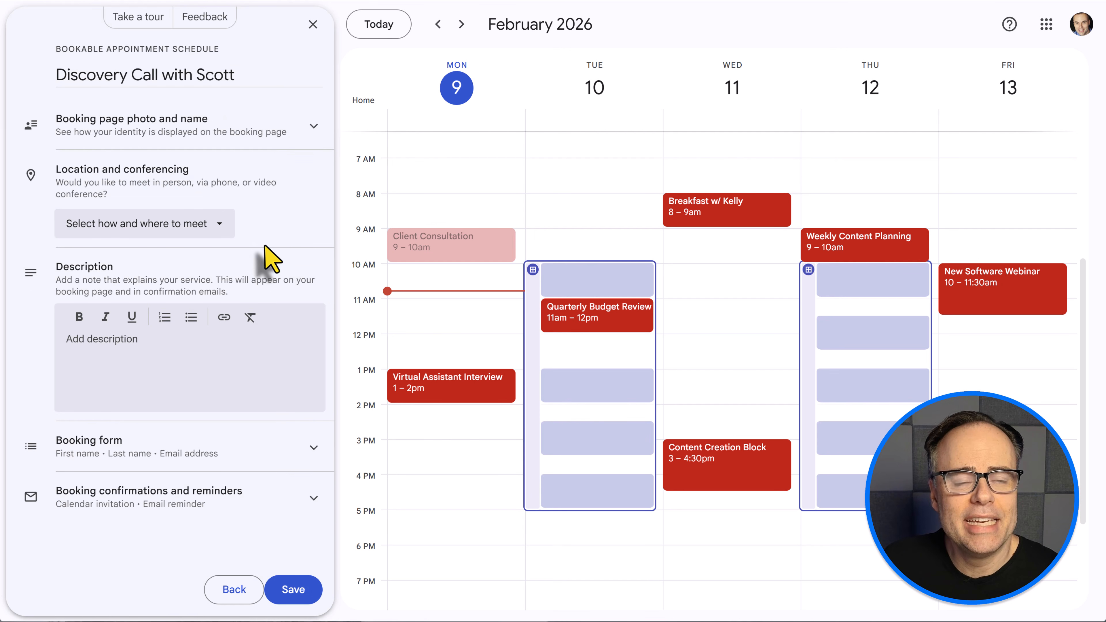
- Review the photo and name shown on the booking page, and collapse that section
left_click(246, 74)
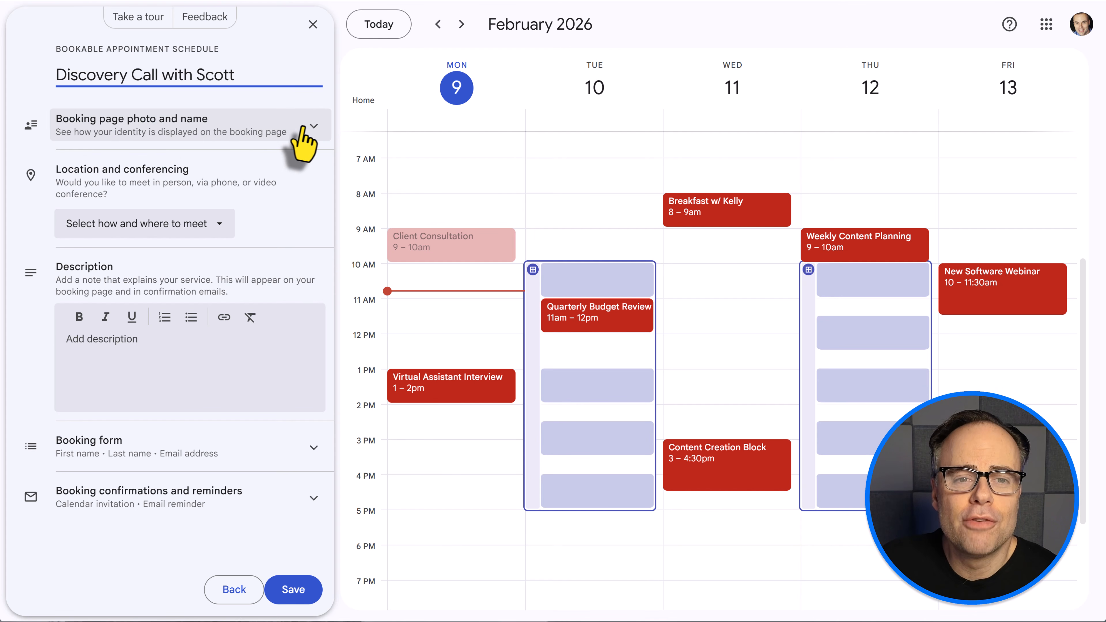
left_click(312, 127)
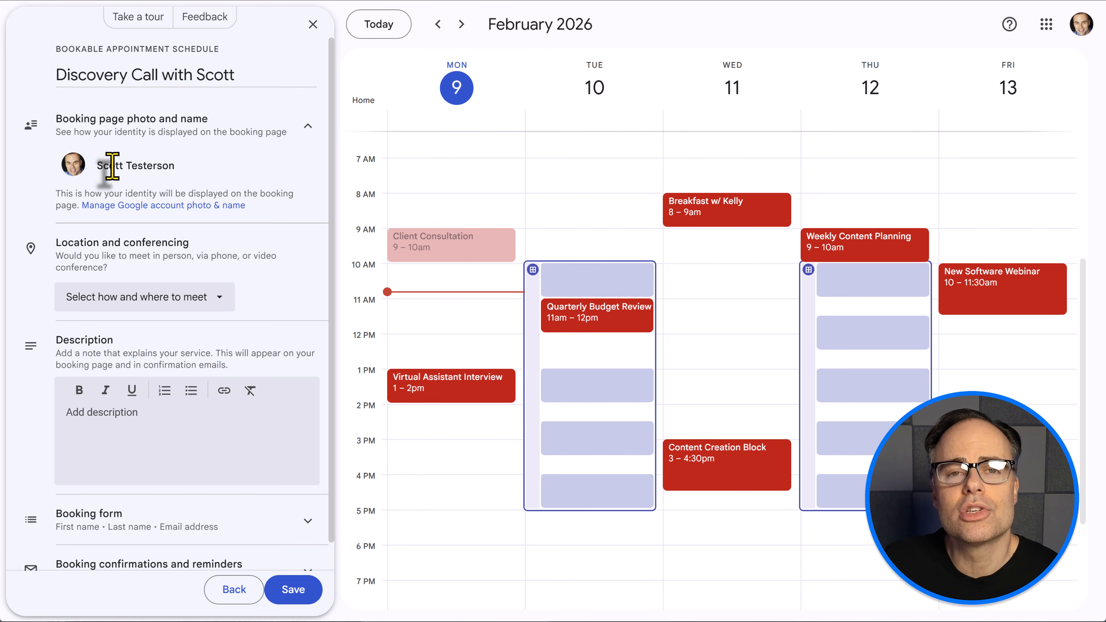
left_click(310, 130)
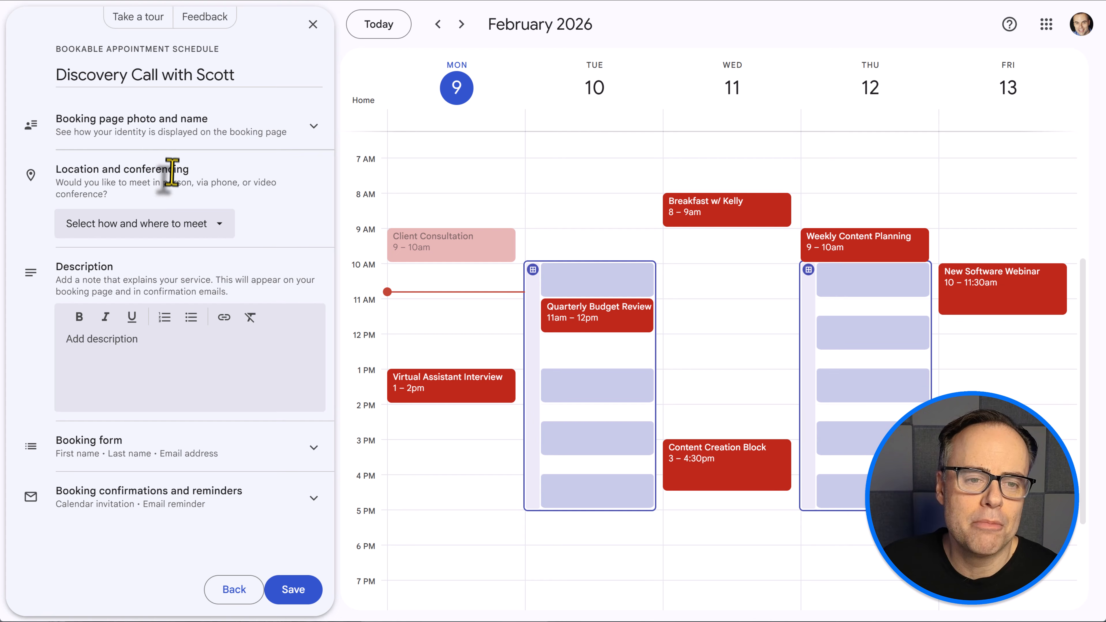
- Try Google Meet video conferencing, in-person meeting and phone call as meeting options, and settle on None / to be specified later
left_click(178, 233)
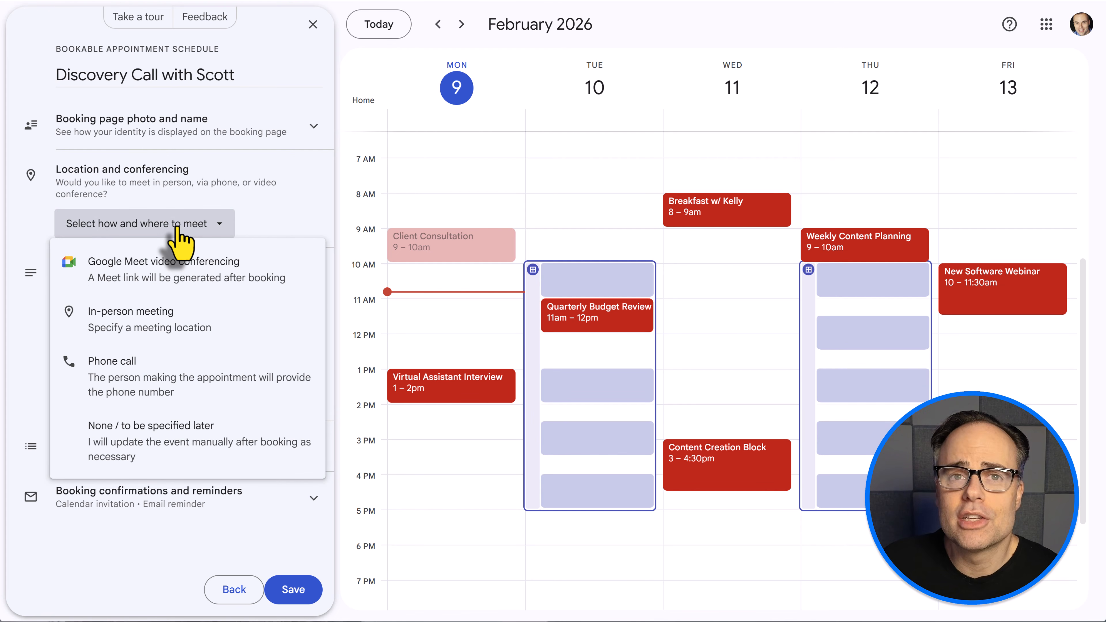
left_click(174, 271)
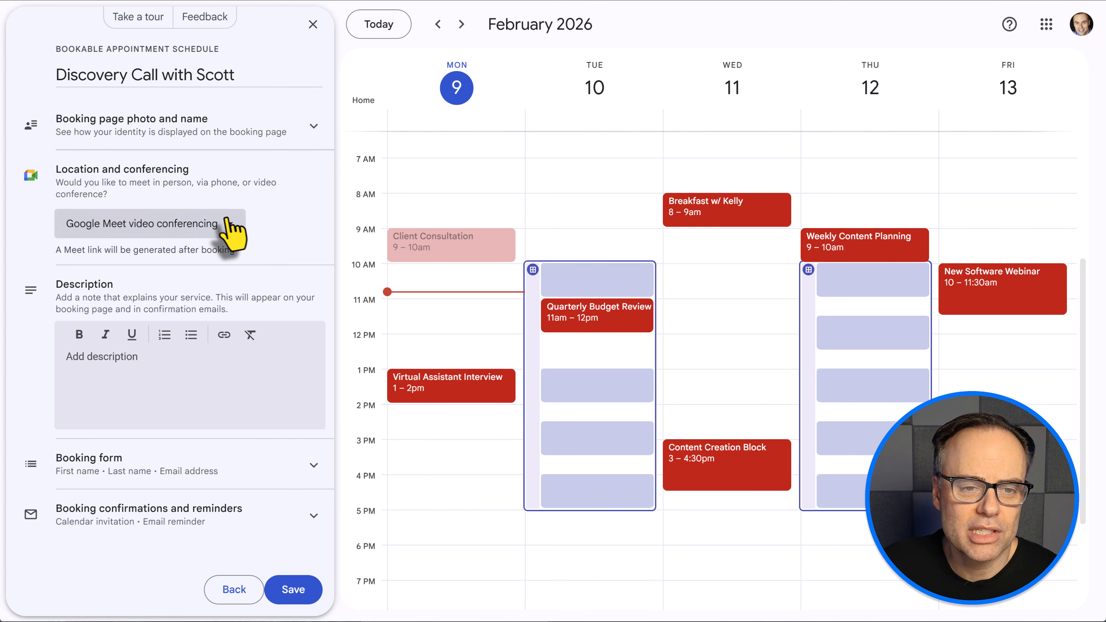
left_click(220, 223)
left_click(148, 321)
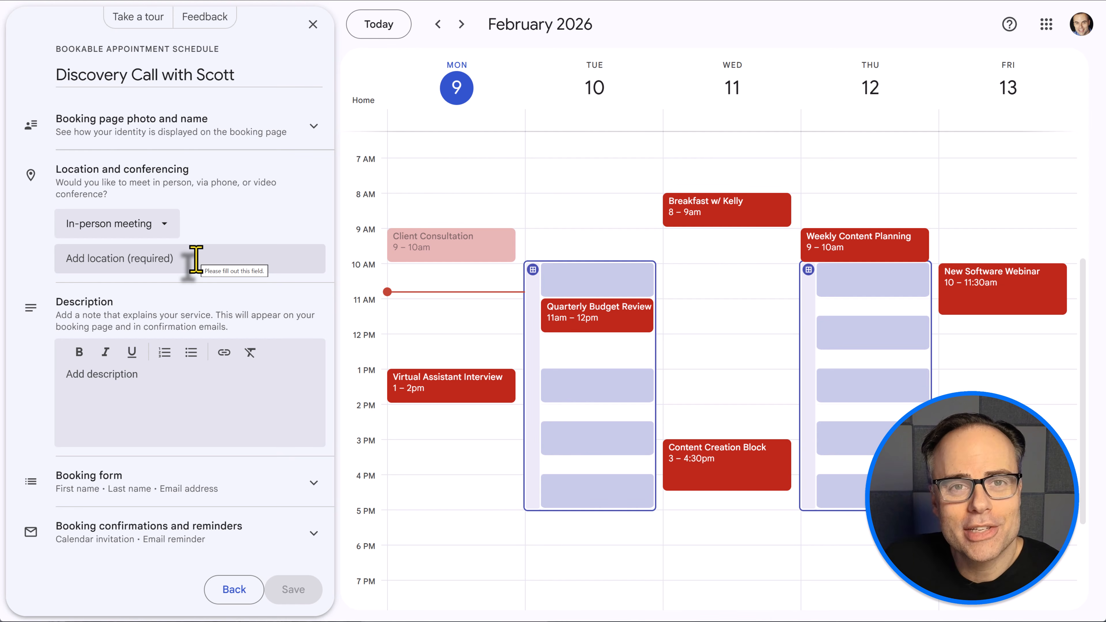
left_click(162, 231)
left_click(148, 389)
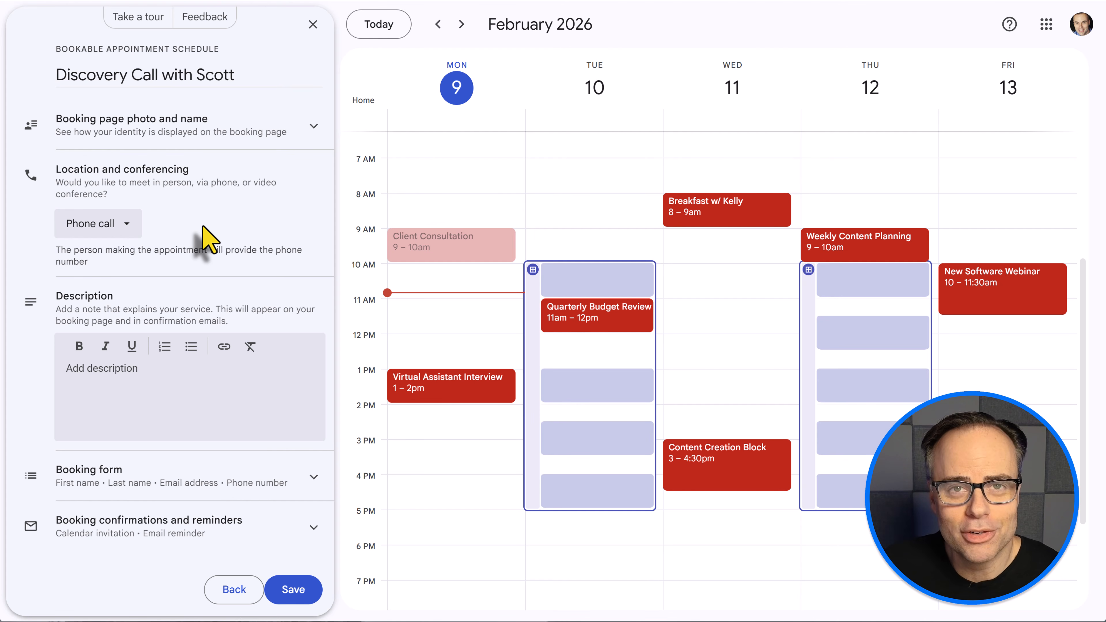
left_click(70, 229)
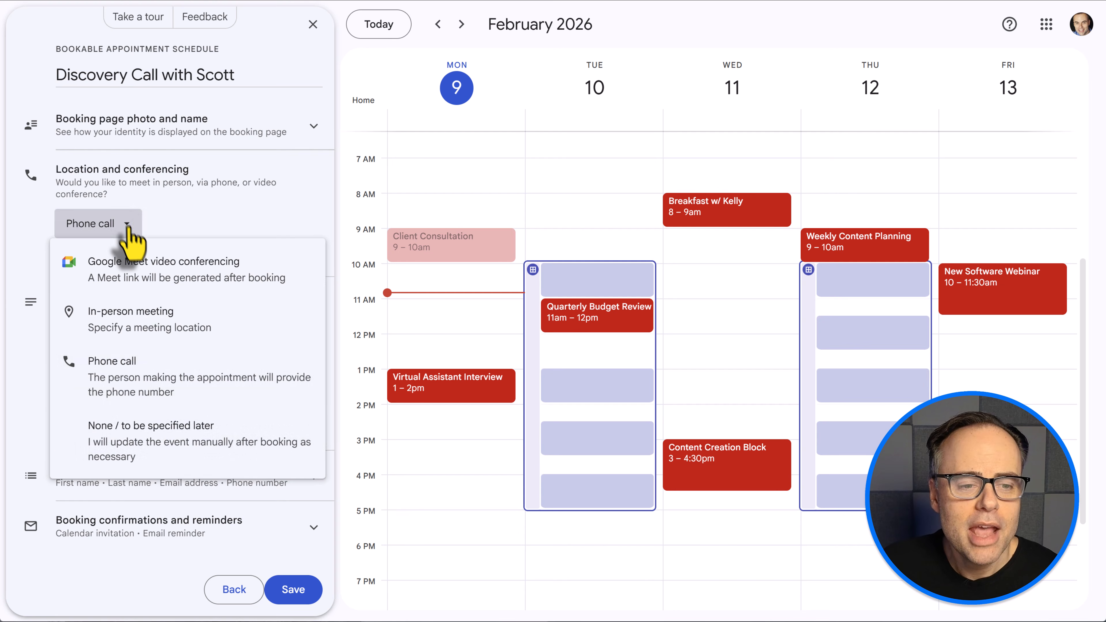
left_click(155, 448)
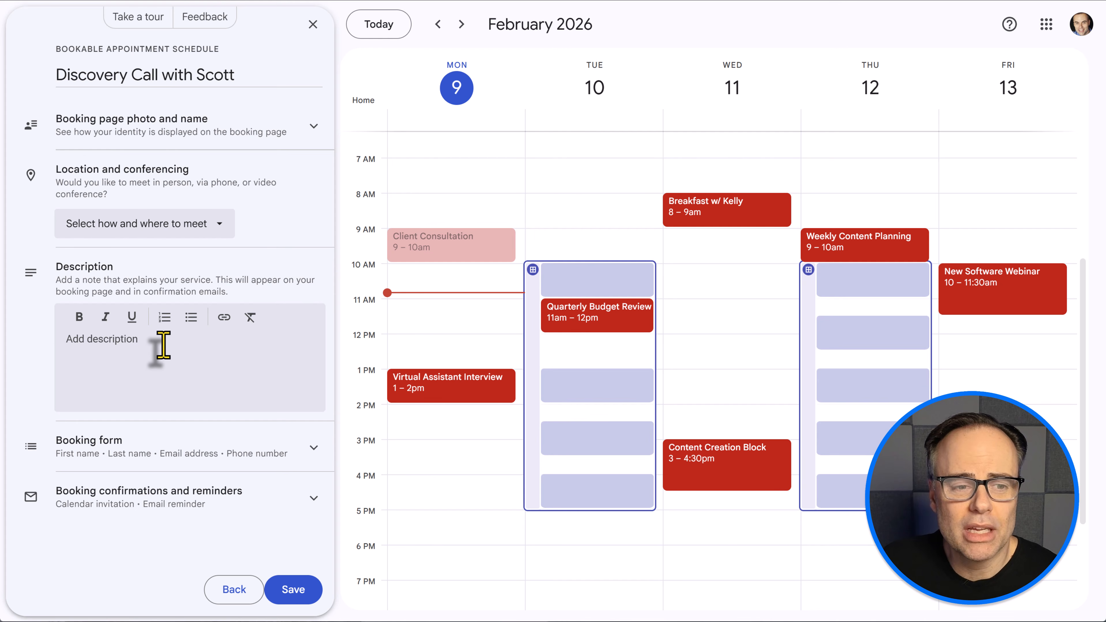
- Enter "This is the description field." as the booking page description
left_click(191, 339)
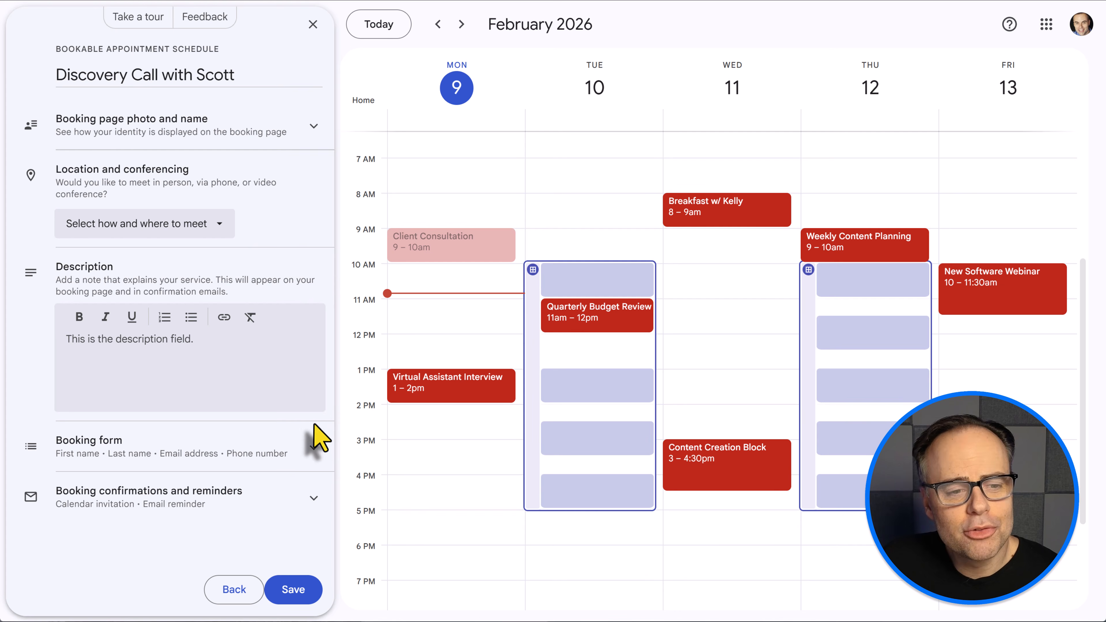
- Make the phone number optional in the booking form, and remove that item from the form
left_click(313, 449)
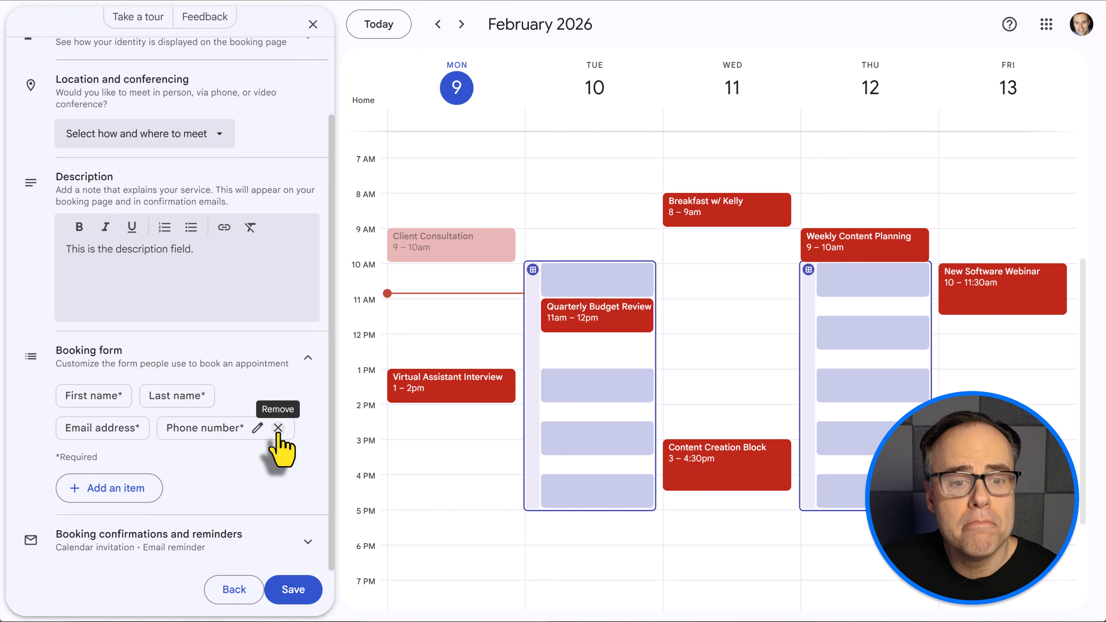
left_click(257, 428)
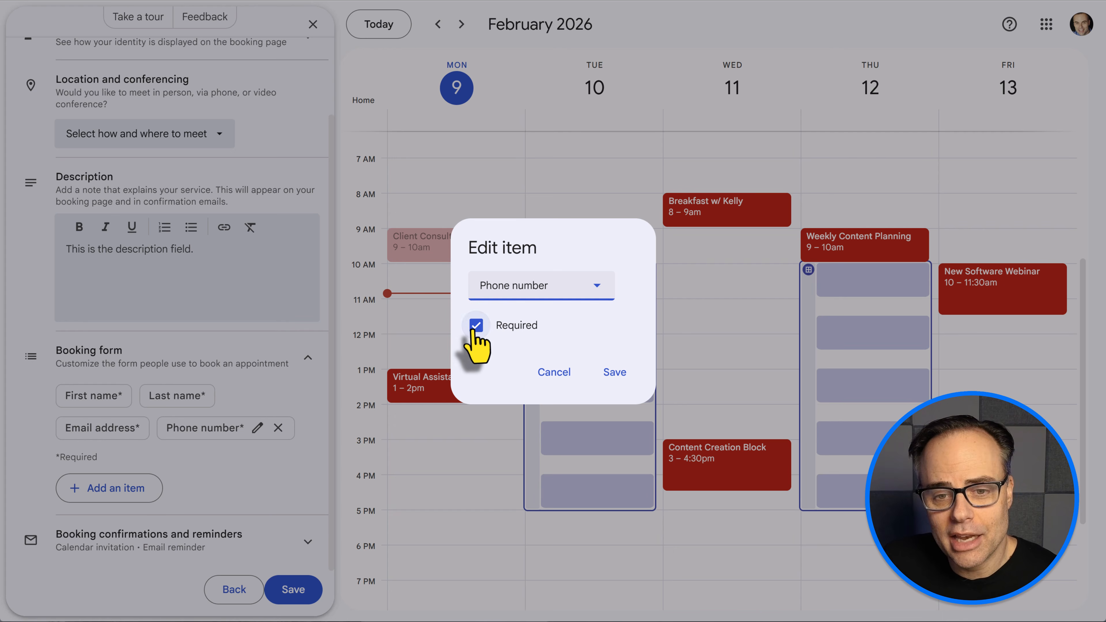
left_click(475, 331)
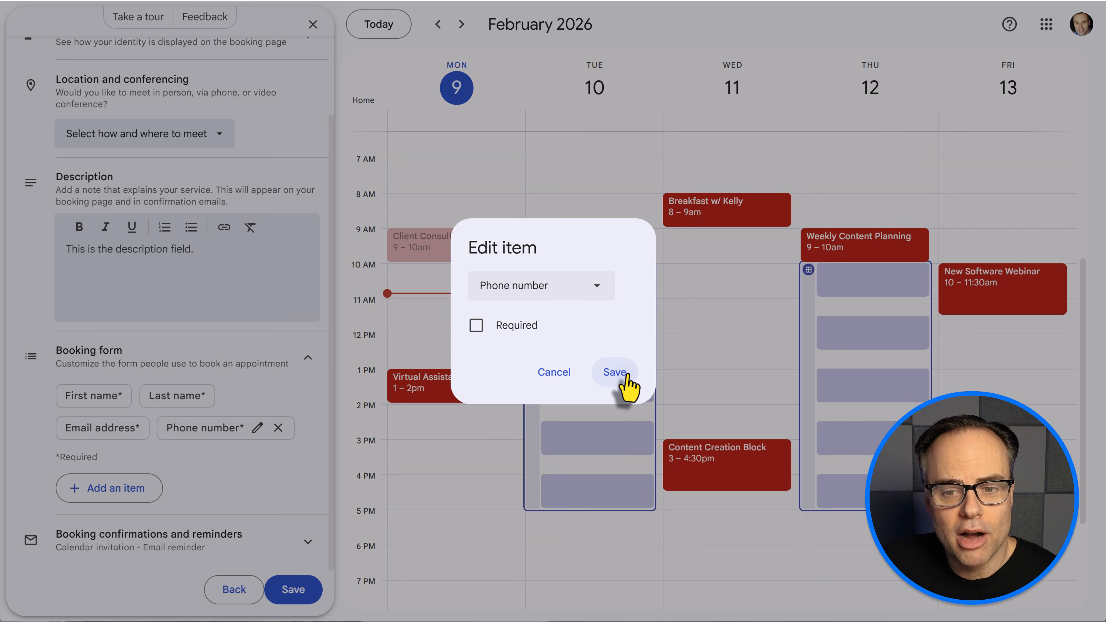
left_click(616, 373)
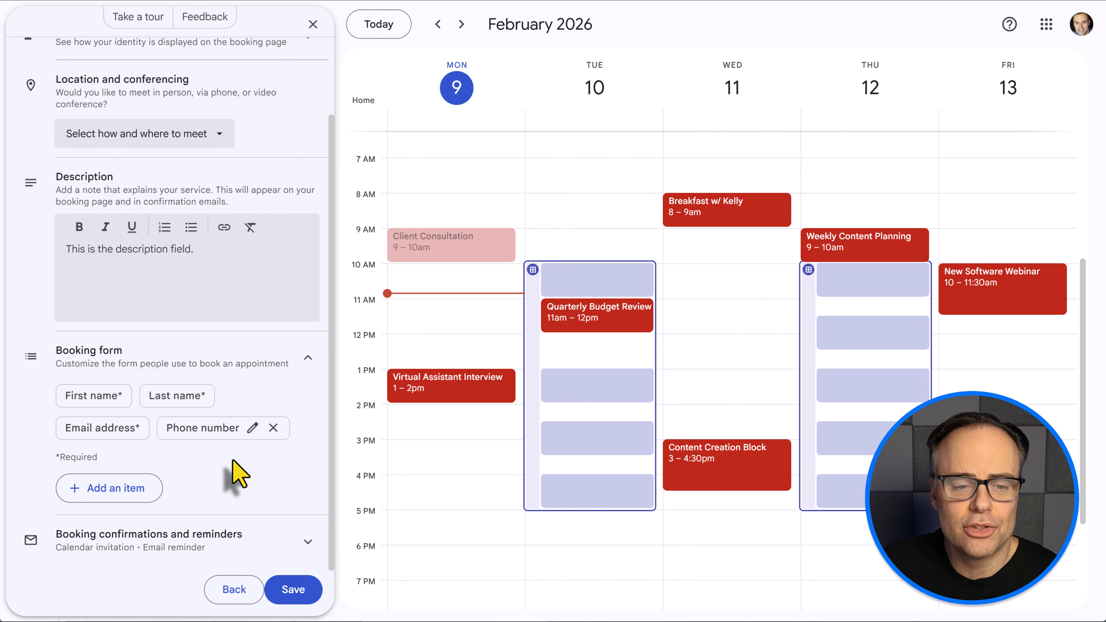
left_click(273, 428)
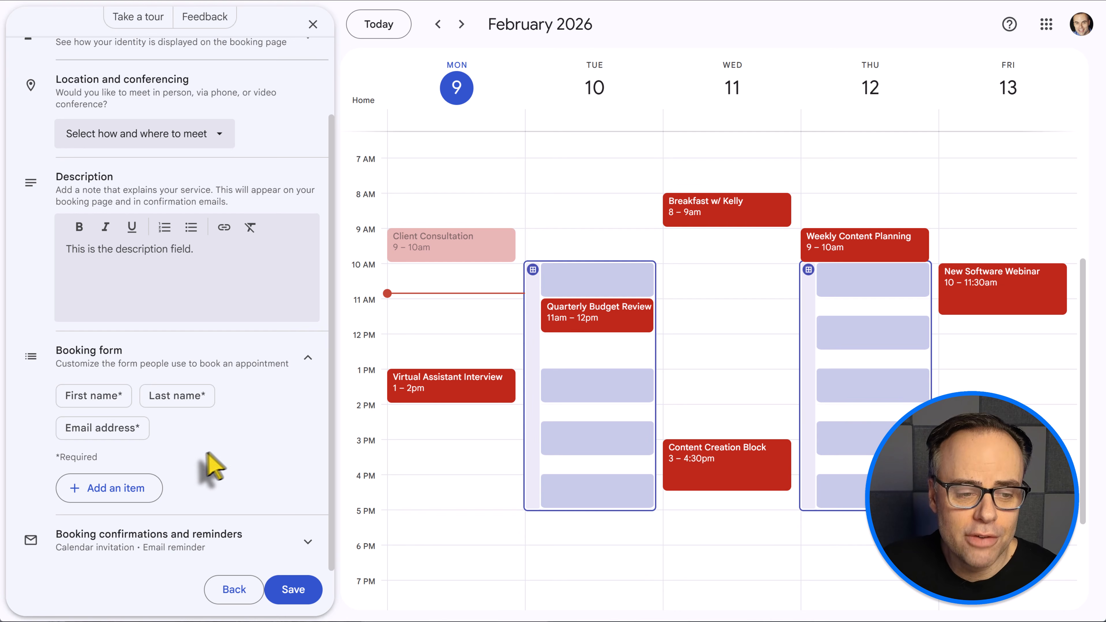
- Add an optional custom item named "Website address" to the booking form and collapse the form settings
left_click(116, 491)
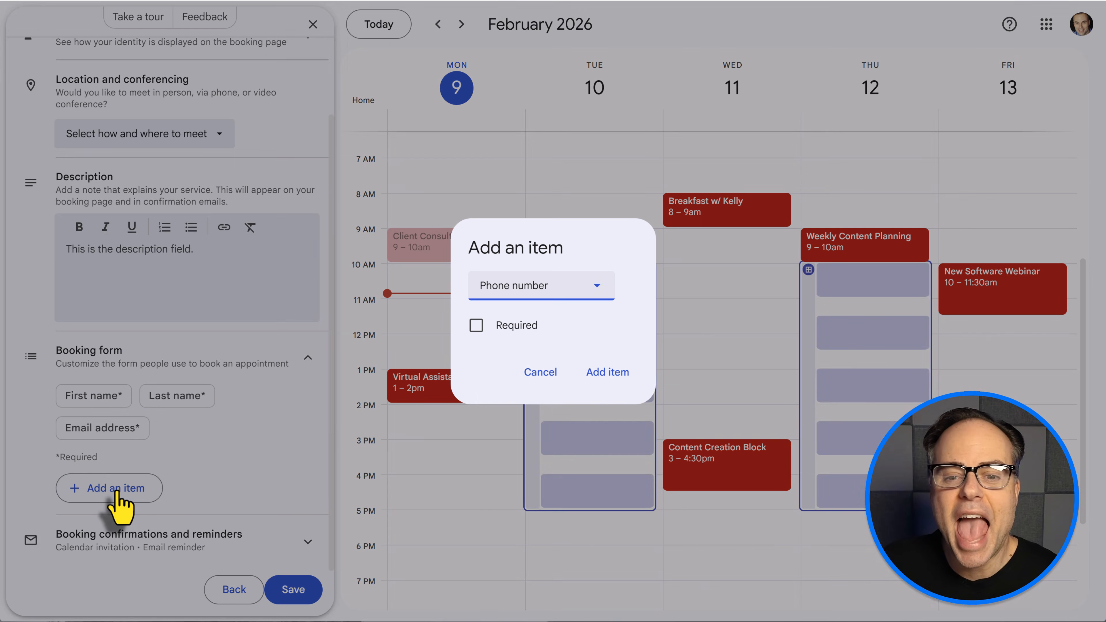
left_click(608, 286)
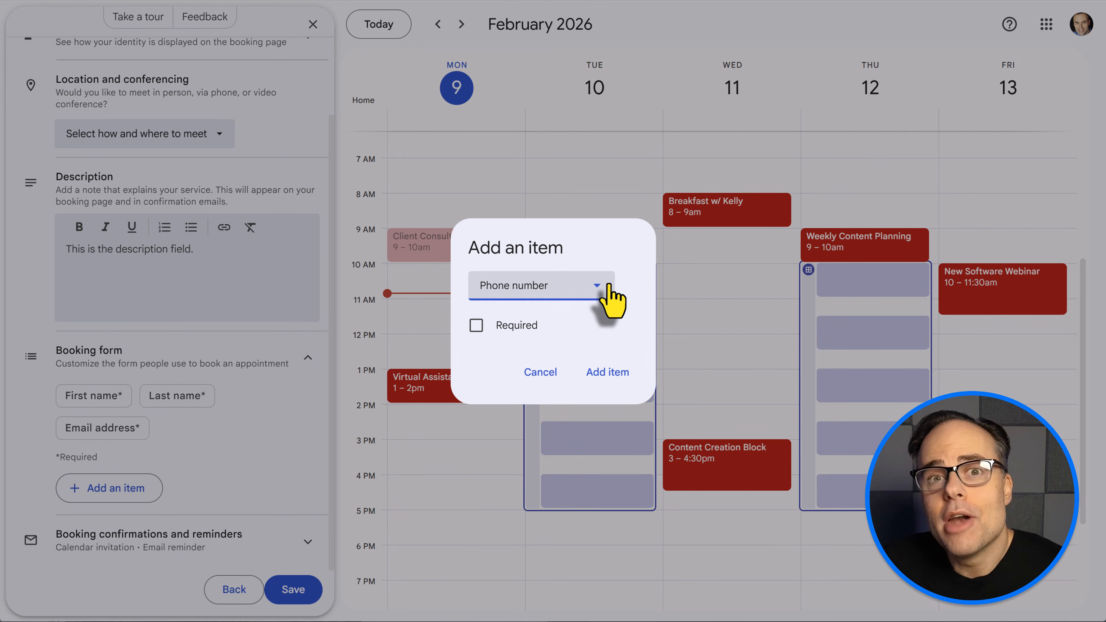
left_click(606, 291)
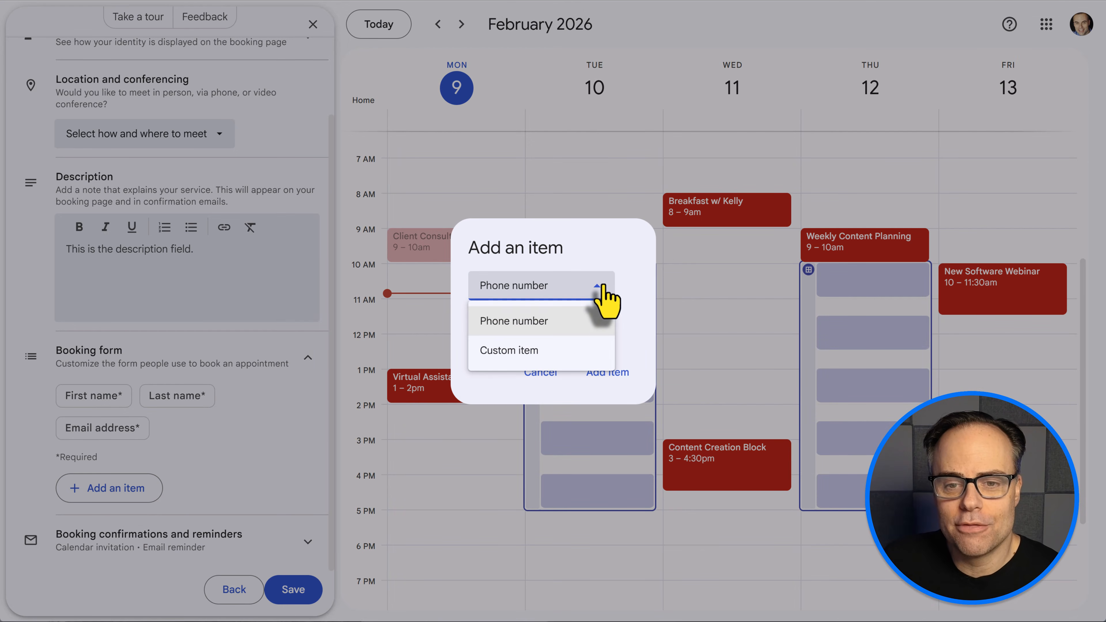
left_click(549, 356)
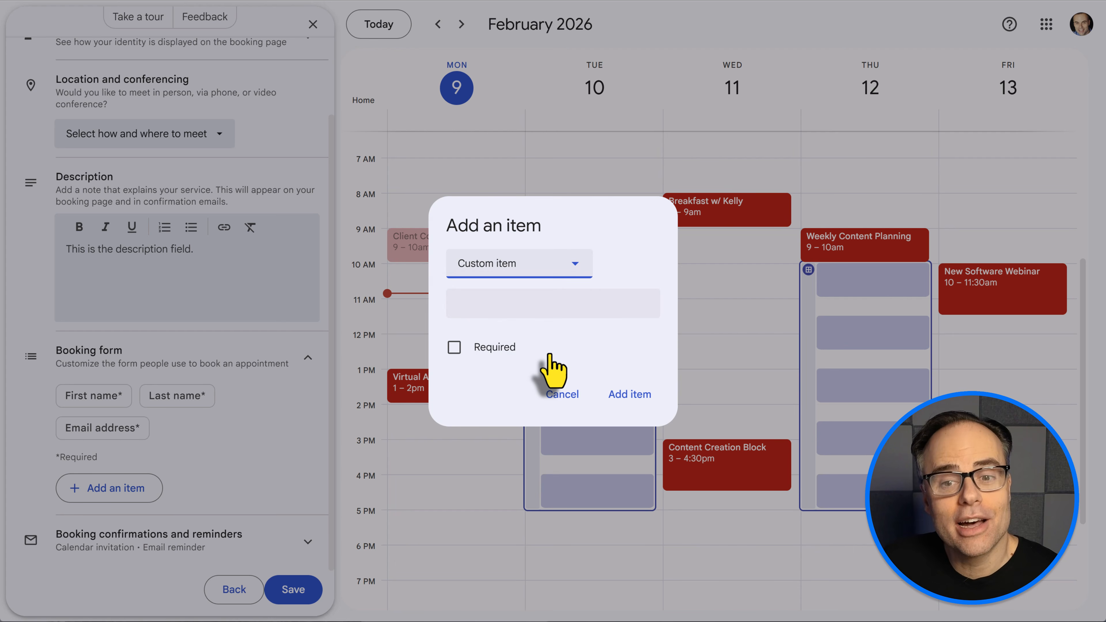
left_click(534, 305)
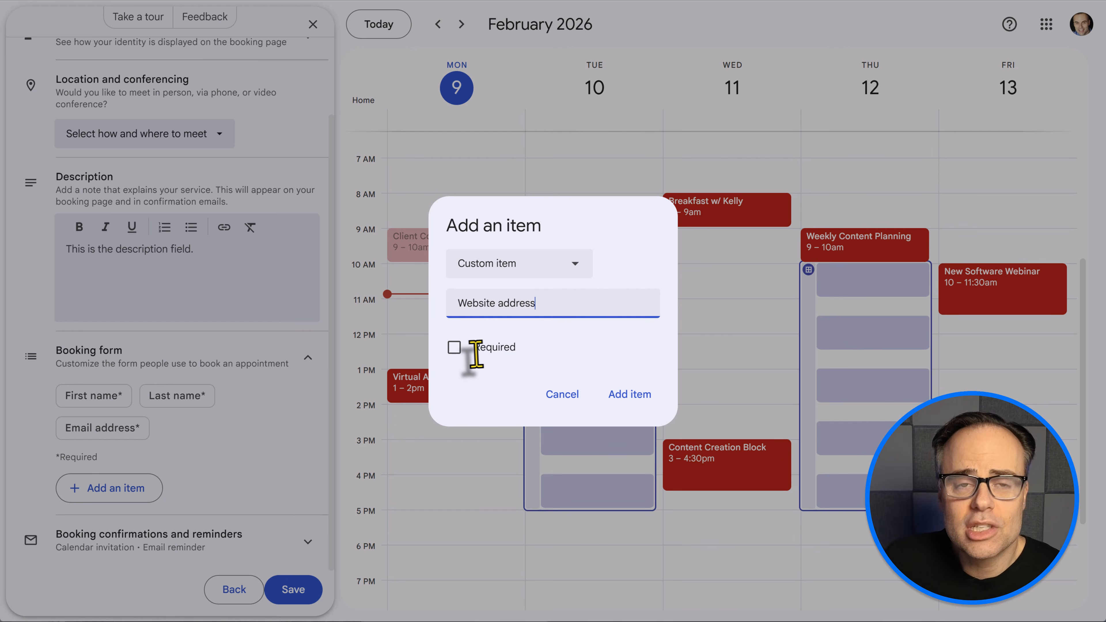
left_click(632, 395)
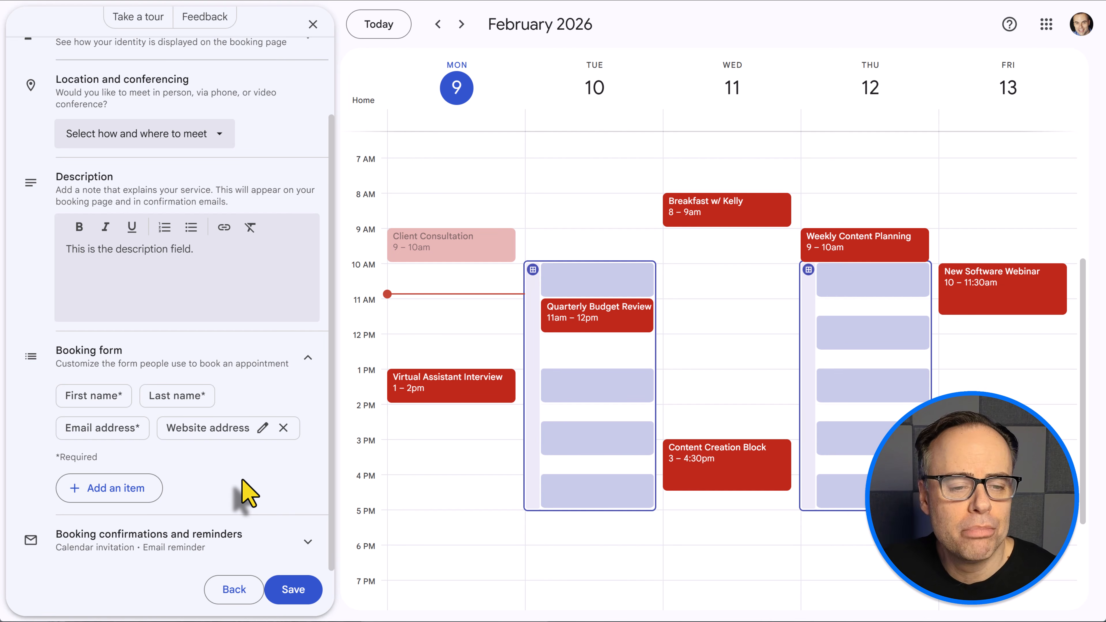
left_click(308, 361)
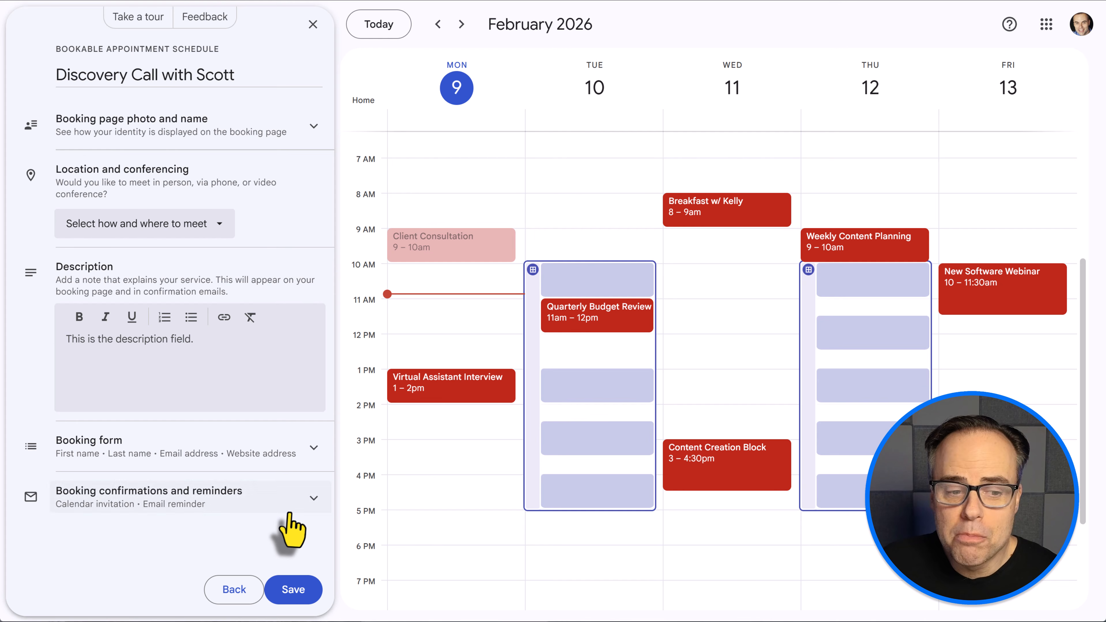
- Review the booking confirmation and reminder settings, and save the appointment schedule
left_click(305, 501)
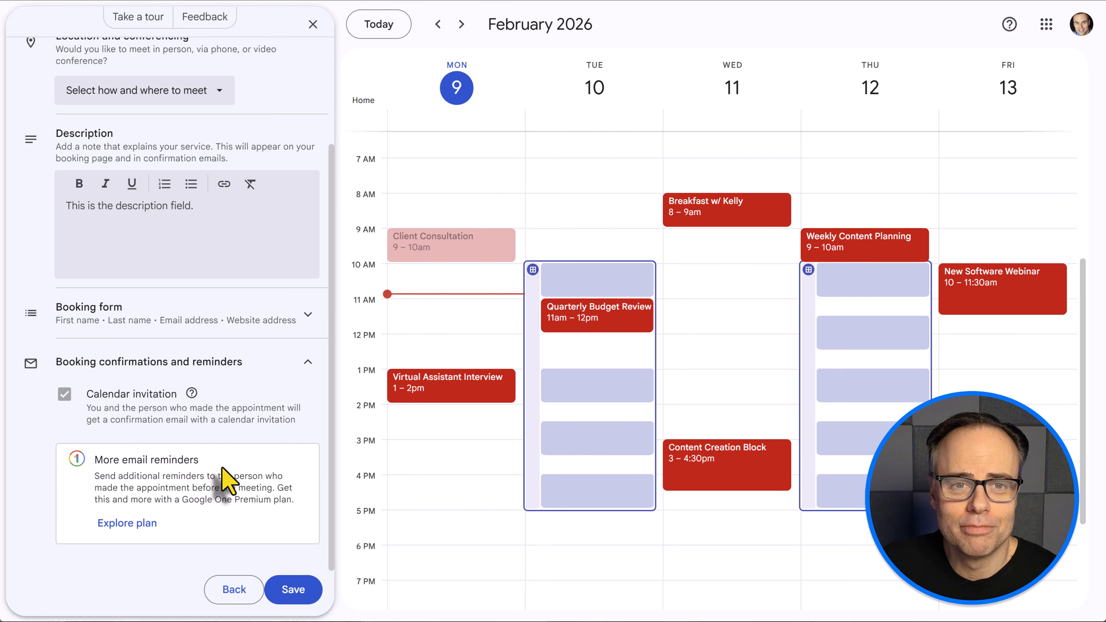
left_click(293, 589)
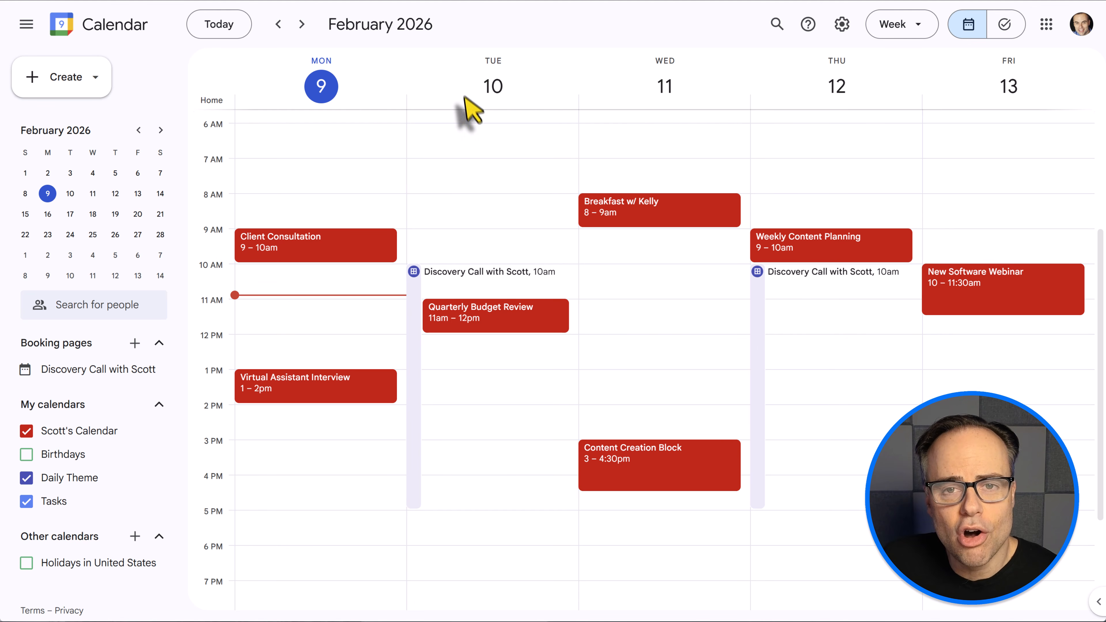
- Check the discovery call availability in the next two weeks, and briefly open the Feb 24 schedule's editor
left_click(301, 24)
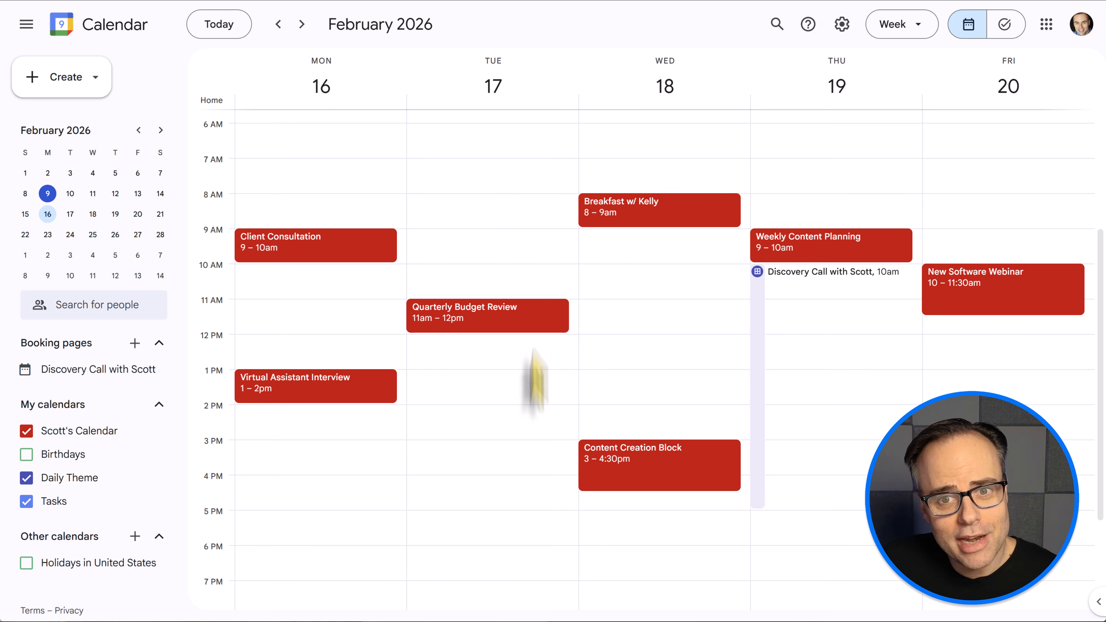
left_click(302, 24)
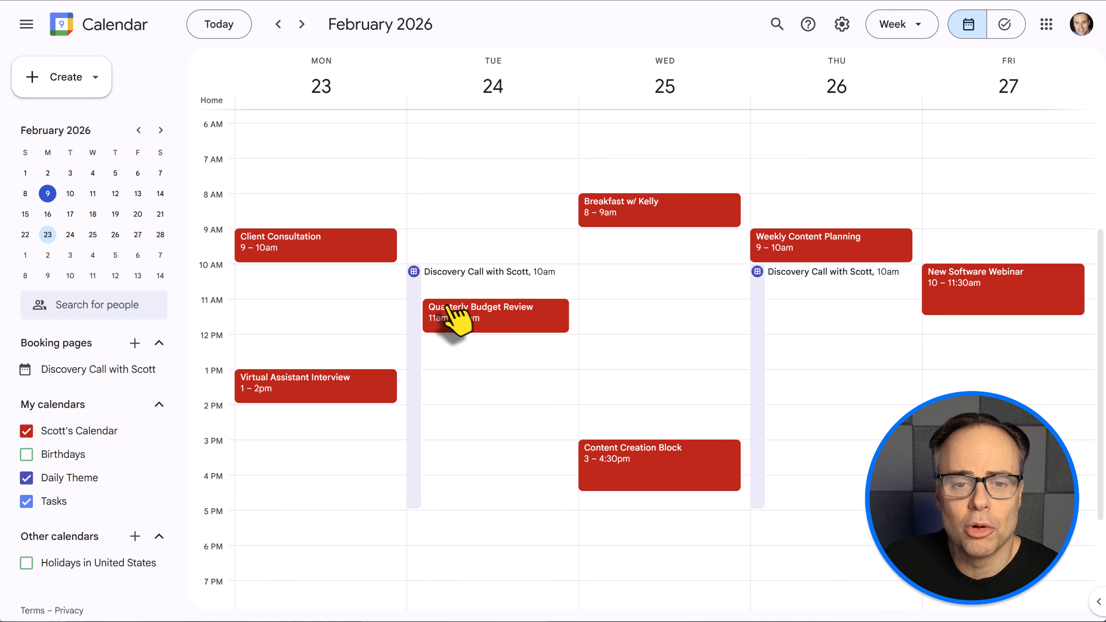
left_click(413, 305)
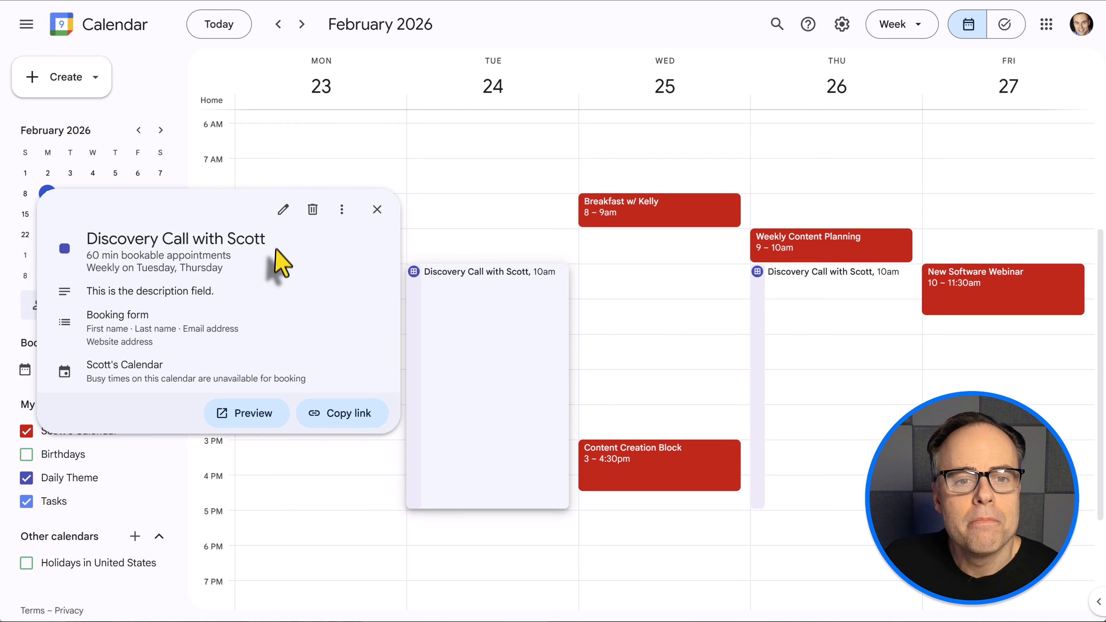
left_click(284, 210)
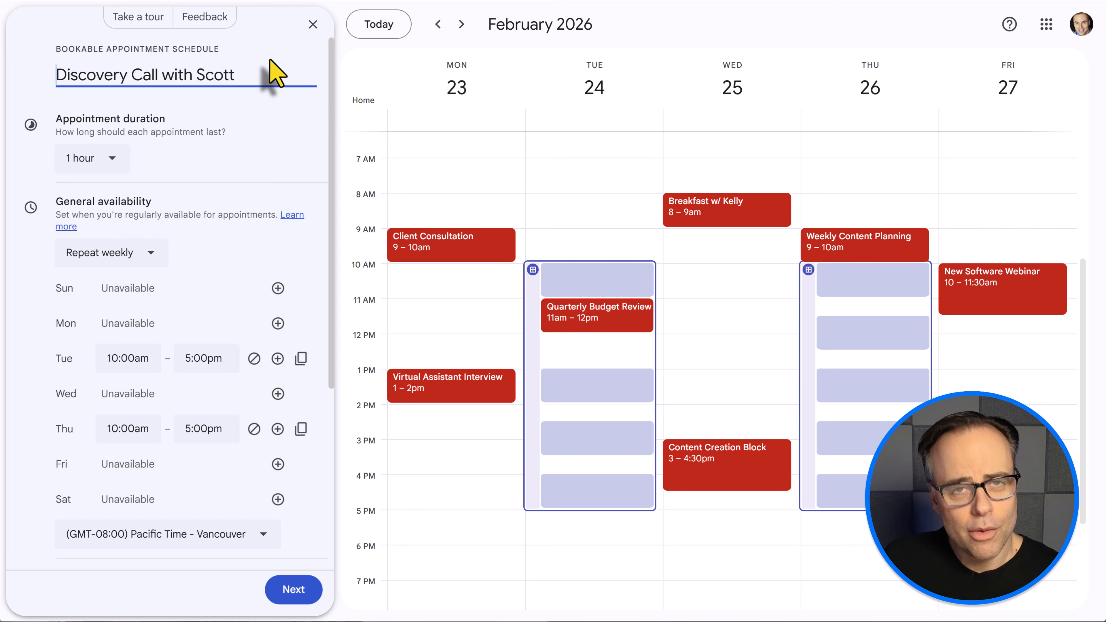
left_click(312, 24)
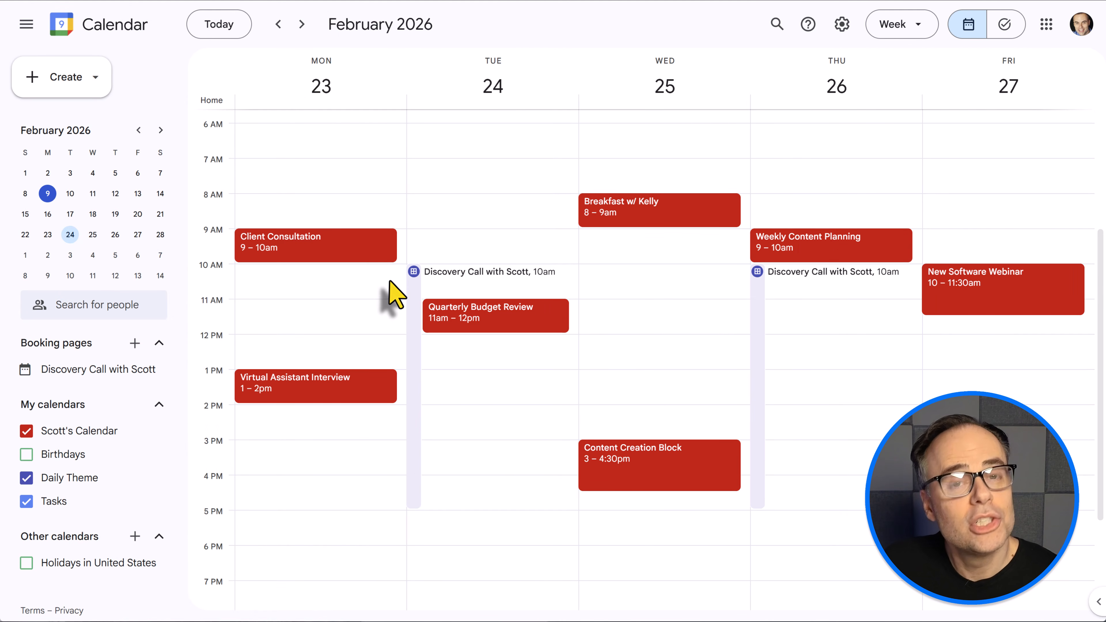
- Preview the discovery call booking page and examine its title, description and bookable dates for February and March 2026
left_click(409, 309)
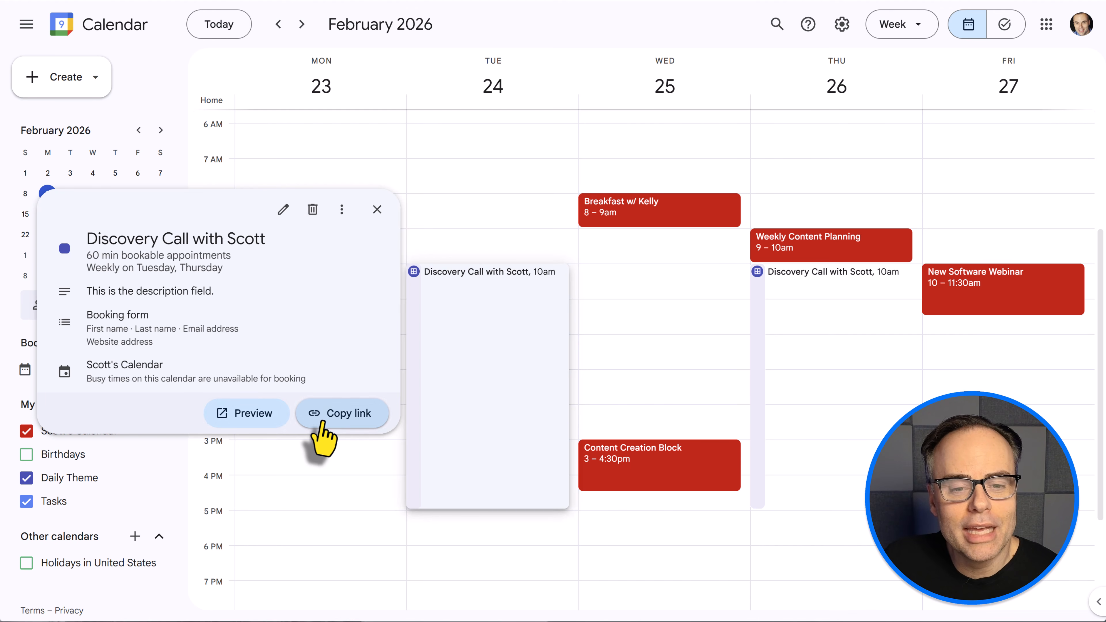
left_click(253, 416)
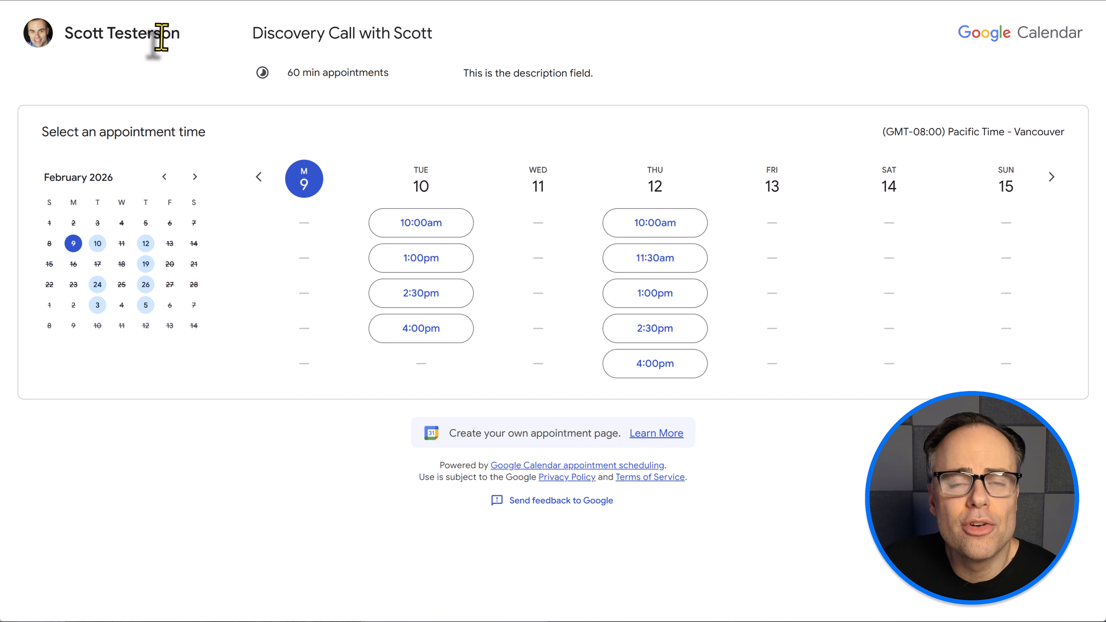
left_click_drag(254, 34, 438, 40)
left_click(342, 28)
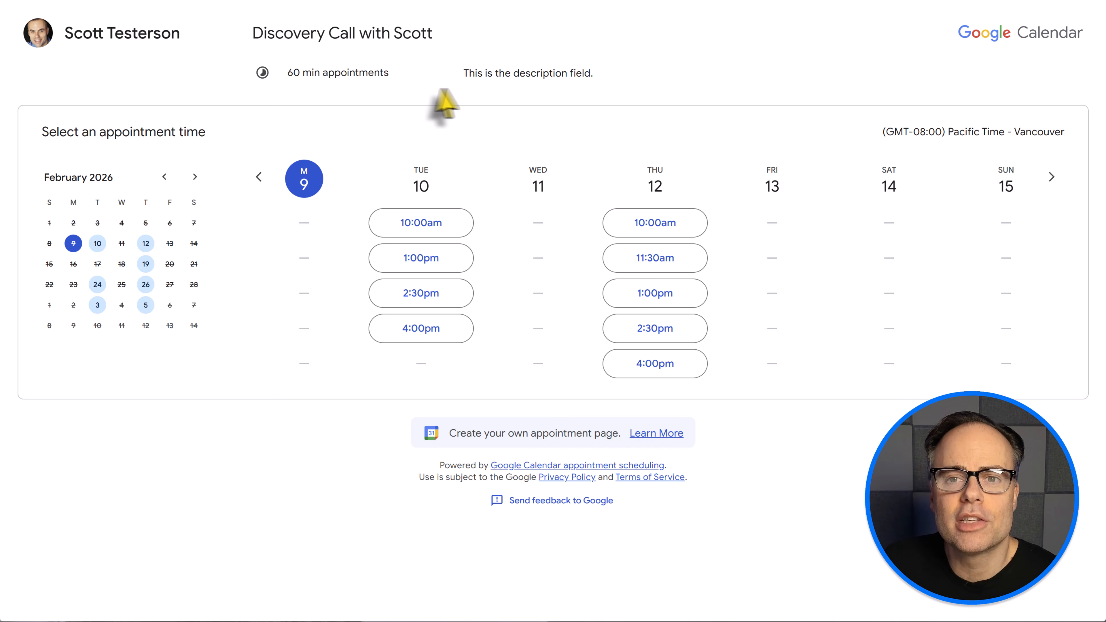
left_click_drag(461, 73, 583, 72)
left_click(615, 73)
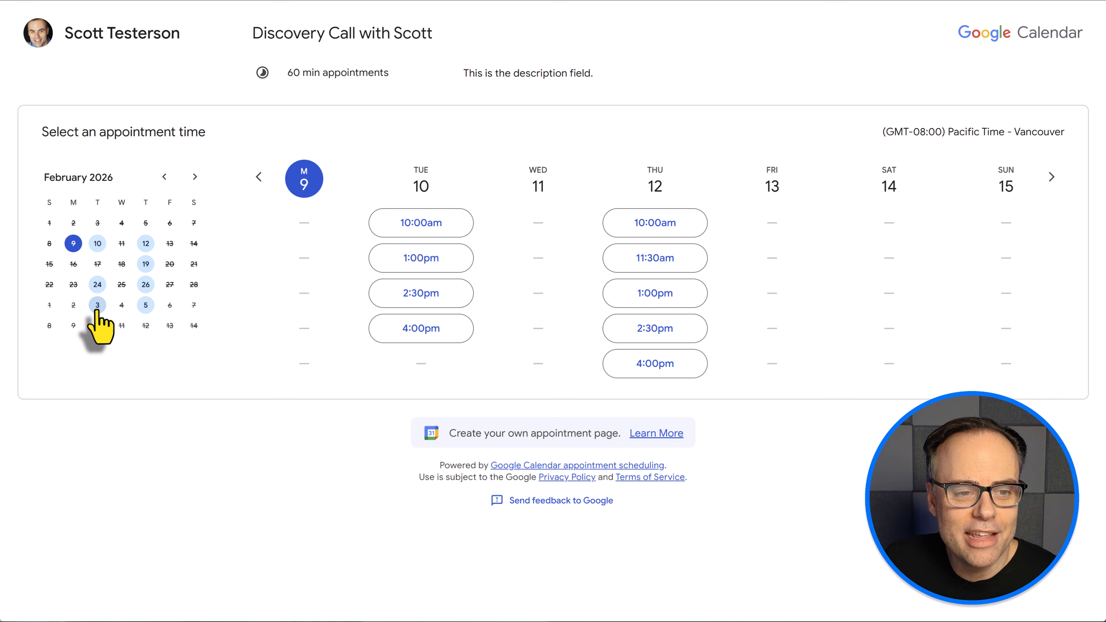
left_click(195, 177)
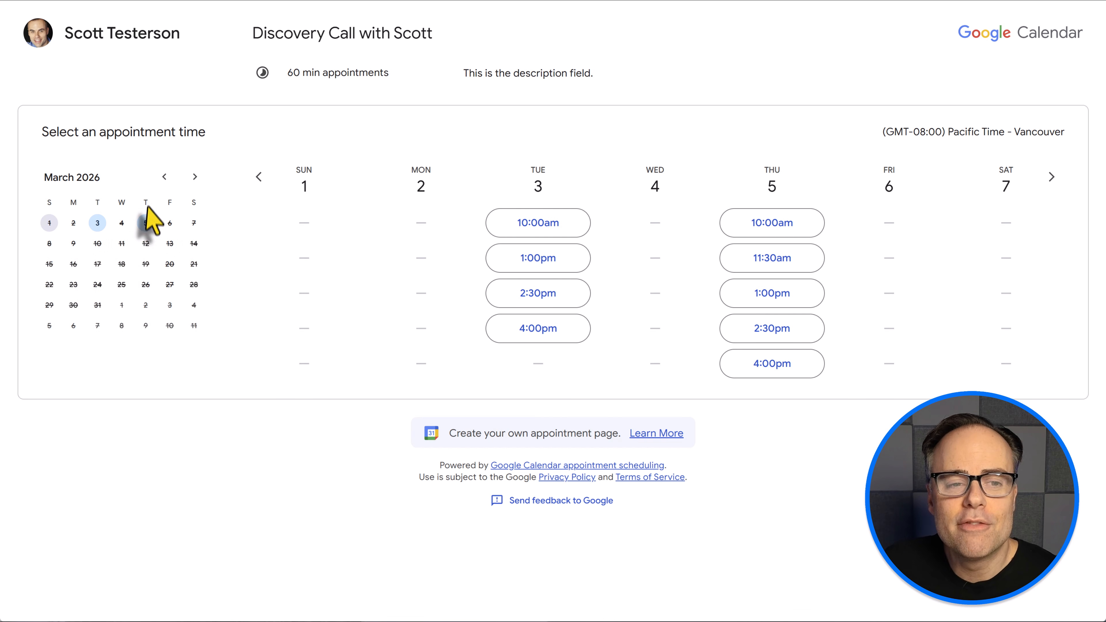
left_click(164, 177)
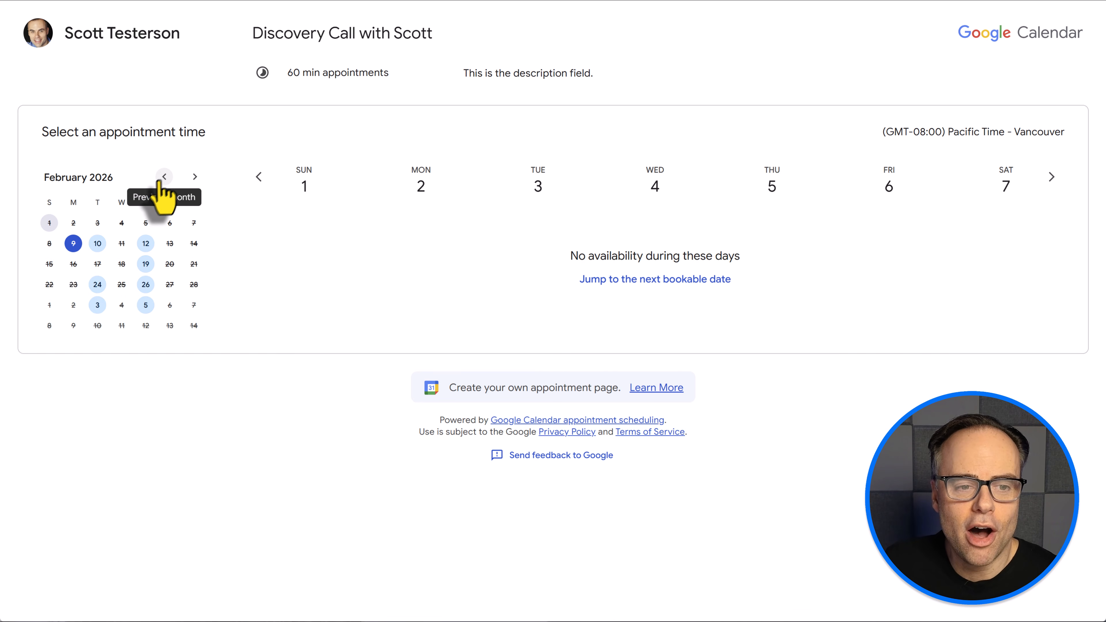
- Book the 1:00pm discovery call on Thursday, February 19, entering the client's first name, last name and email, with the website address left empty
left_click(146, 265)
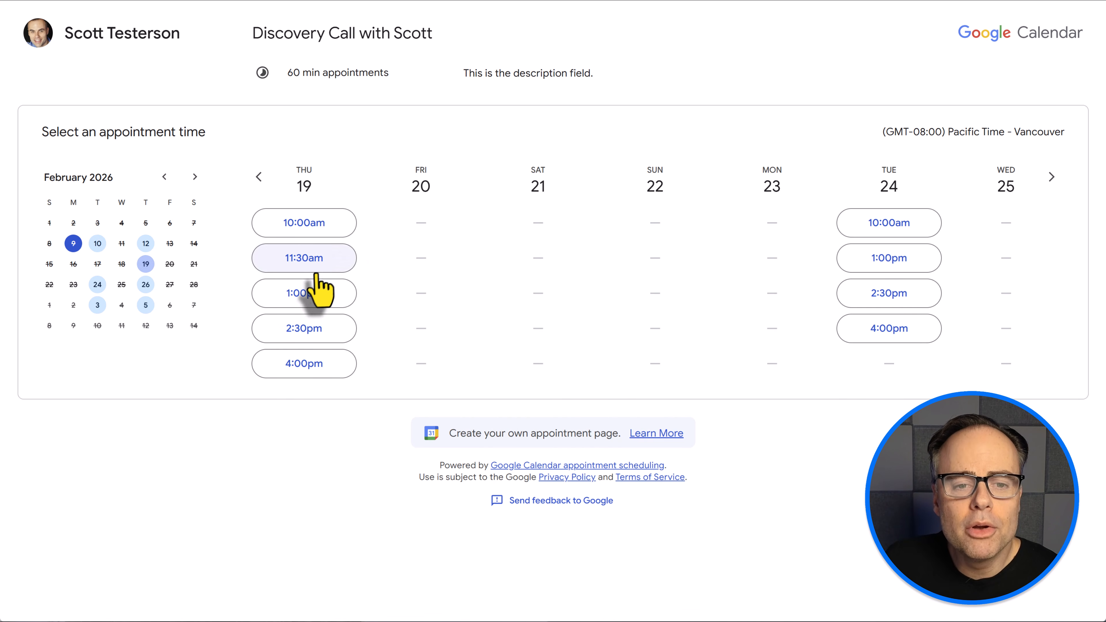
left_click(305, 292)
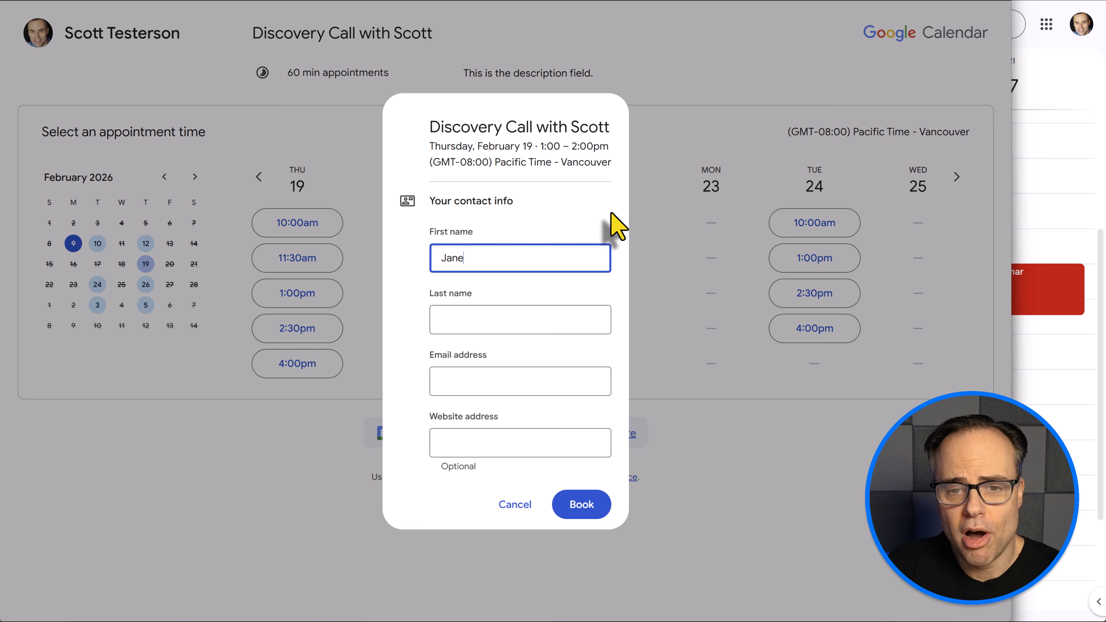
key("Tab")
type("Test")
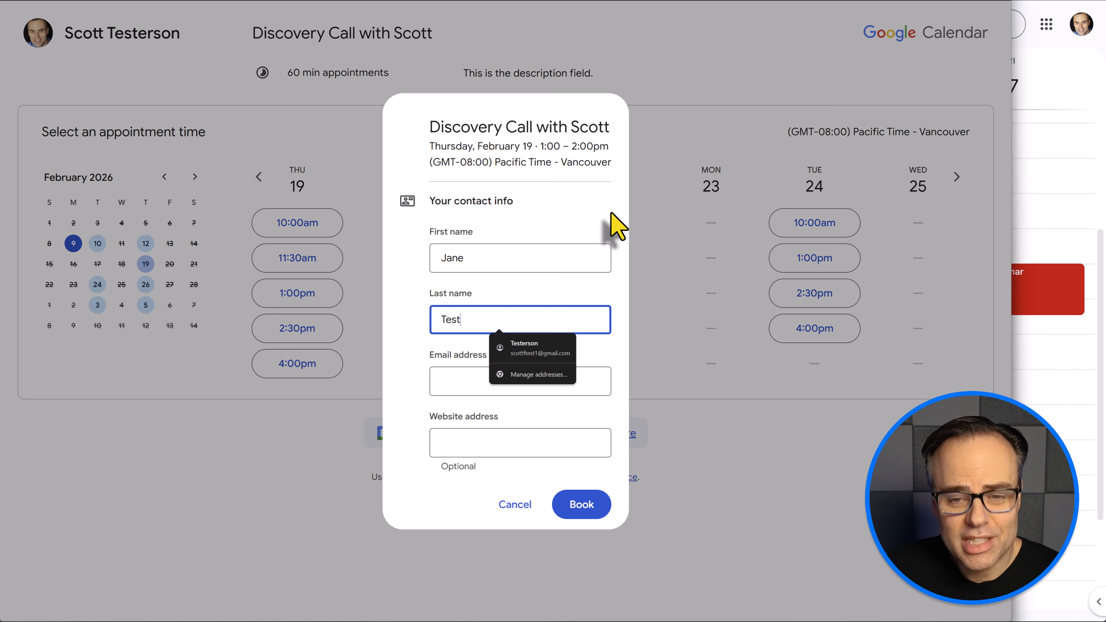
left_click(453, 385)
type("j")
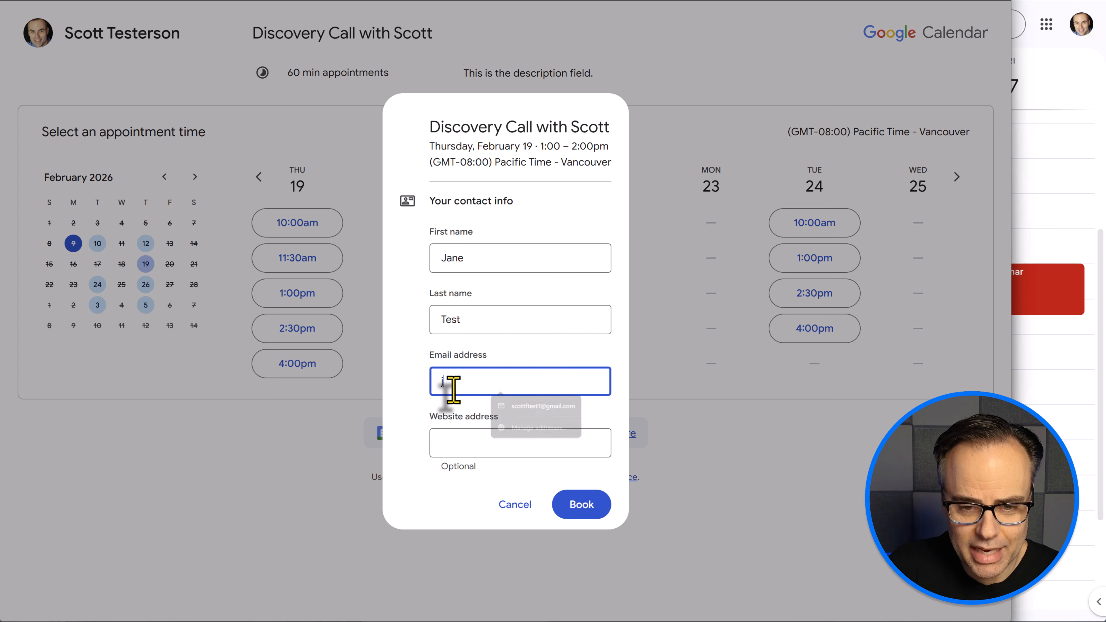
type("est@test.com")
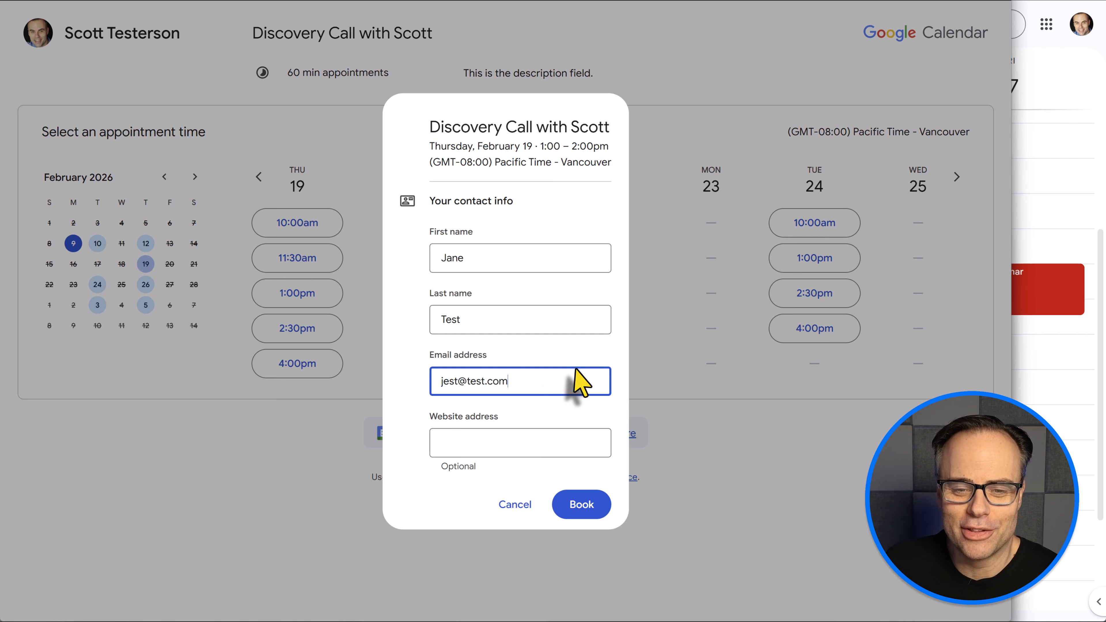
left_click(482, 444)
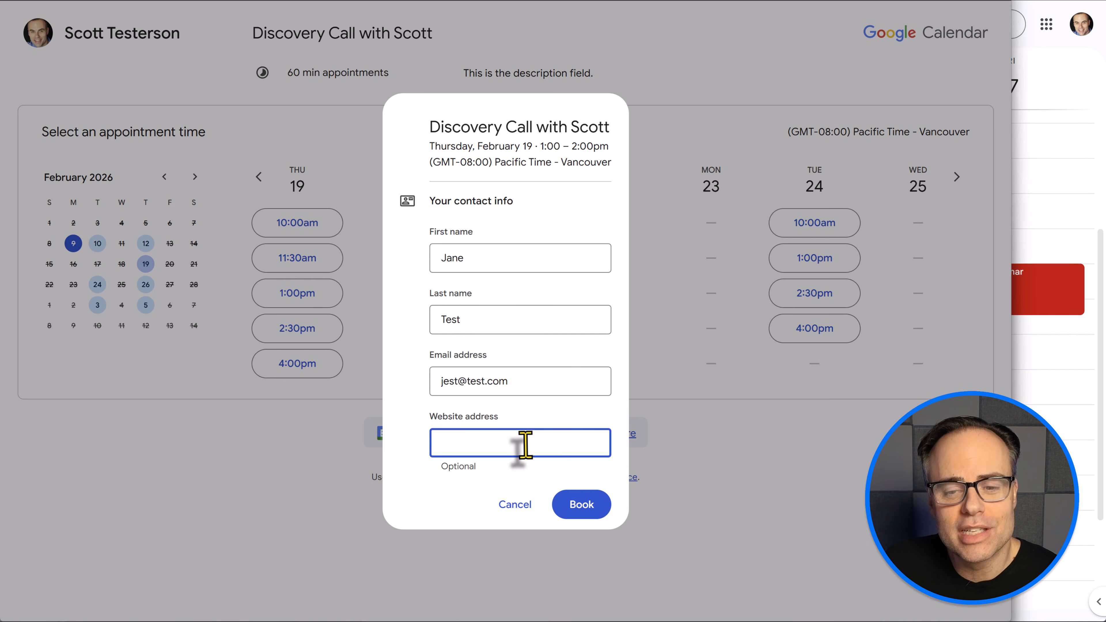
left_click(578, 506)
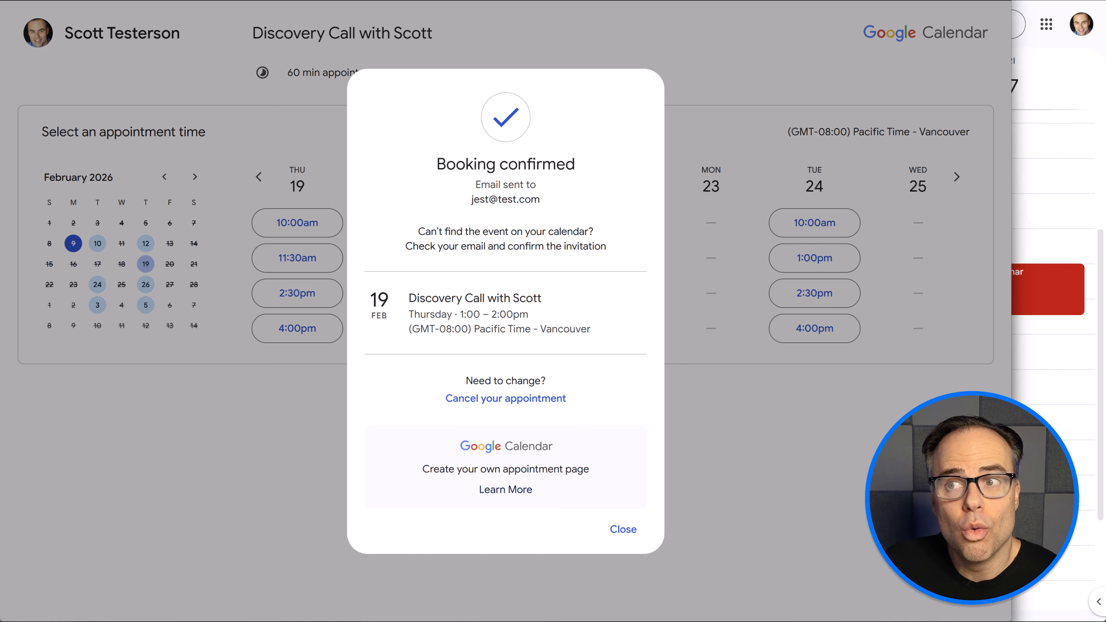
- Leave the booking page preview and examine the booked 1–2pm discovery call on February 19 in the calendar
key("super+w")
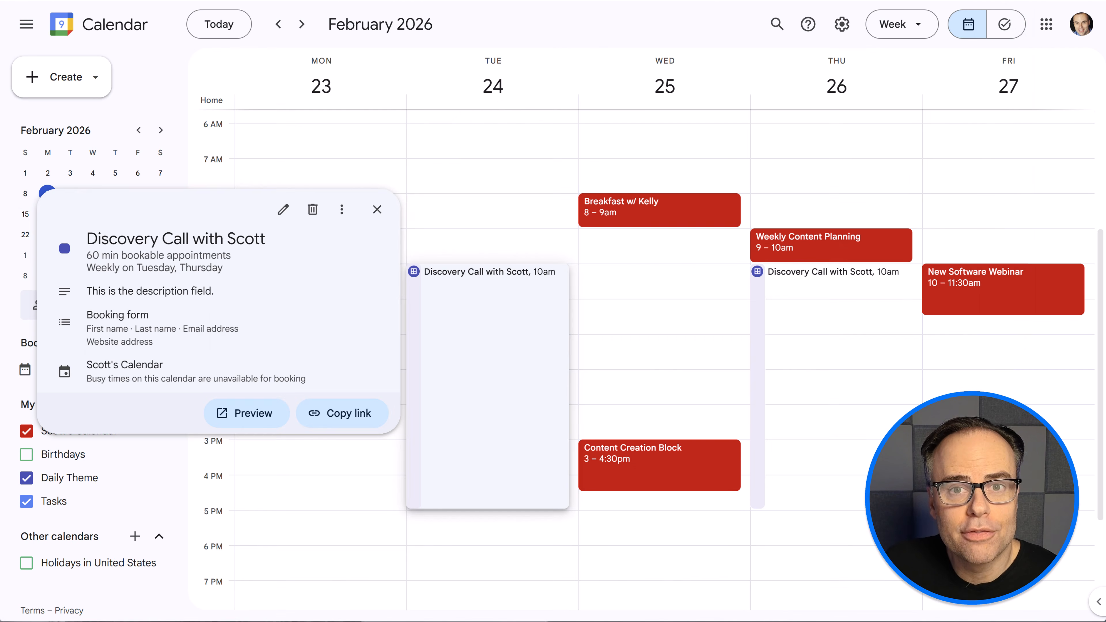
left_click(378, 210)
left_click(115, 214)
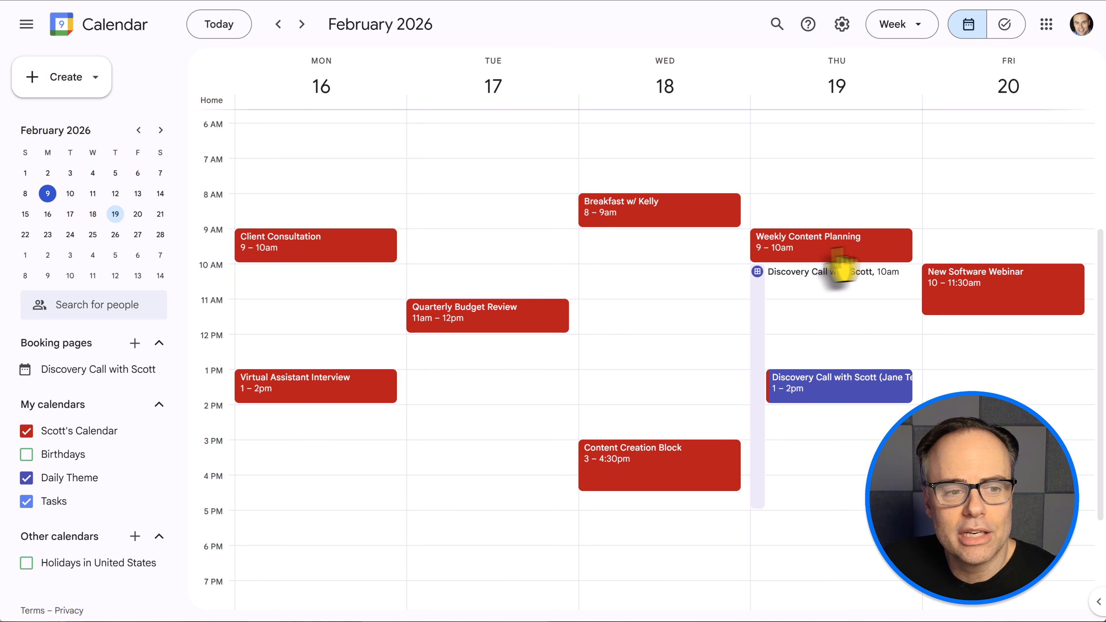
left_click(848, 393)
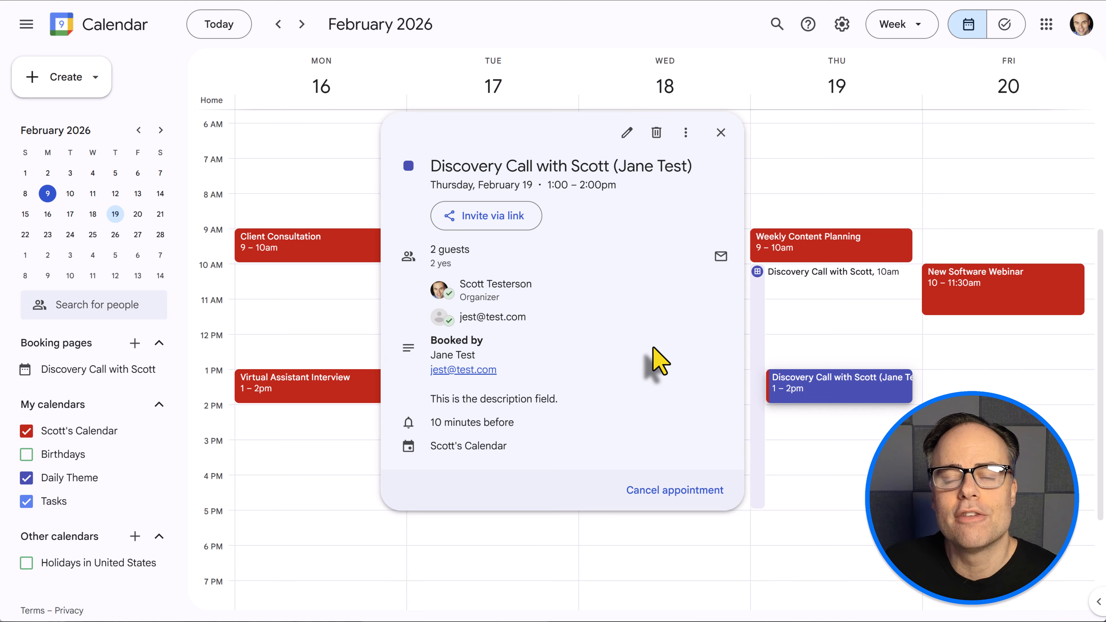
left_click(721, 132)
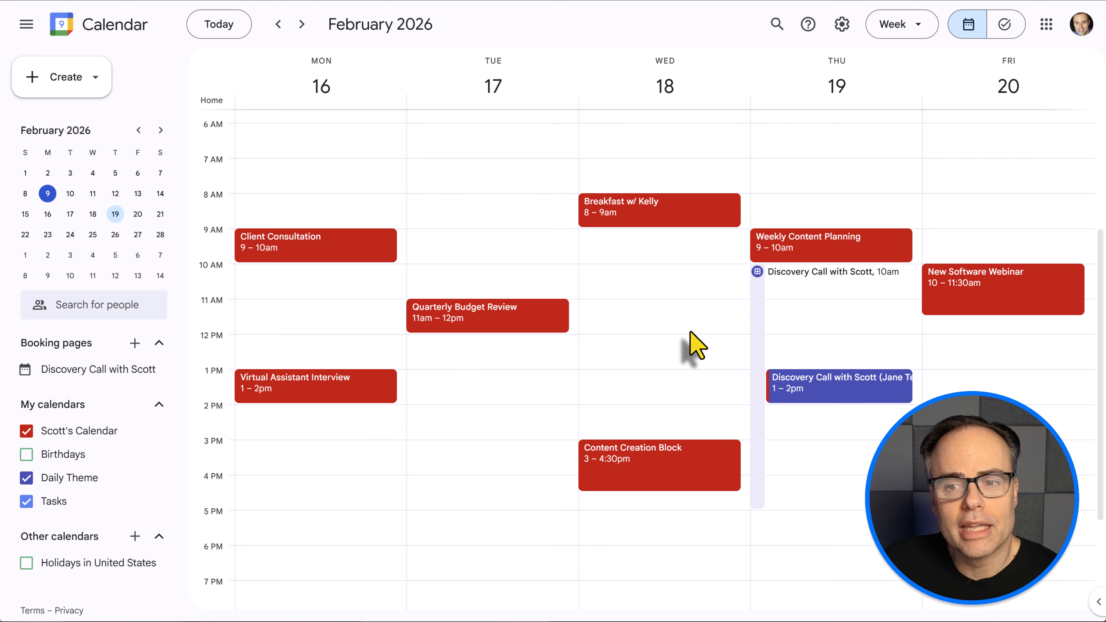
- Copy the booking page link from the February 19 discovery call schedule and close the schedule's details
left_click(757, 305)
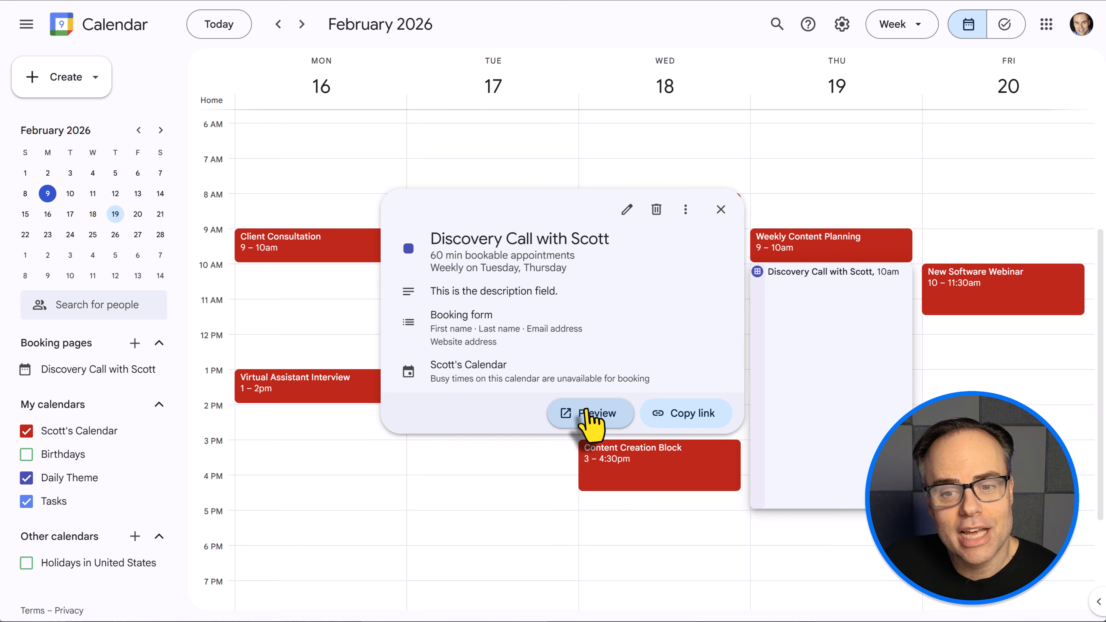
left_click(700, 416)
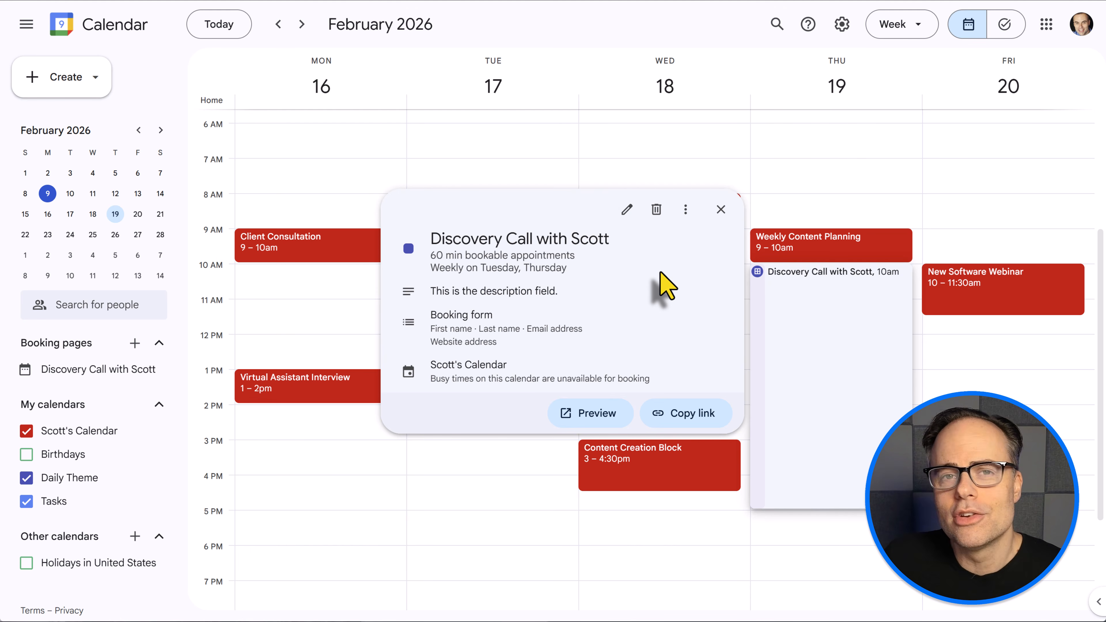
left_click(721, 210)
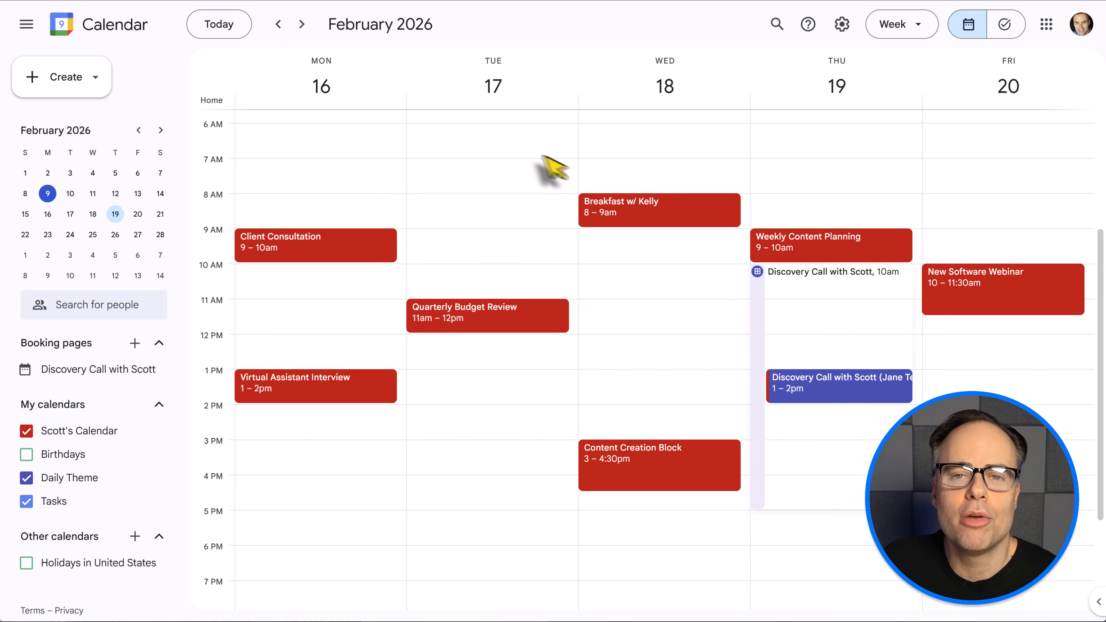